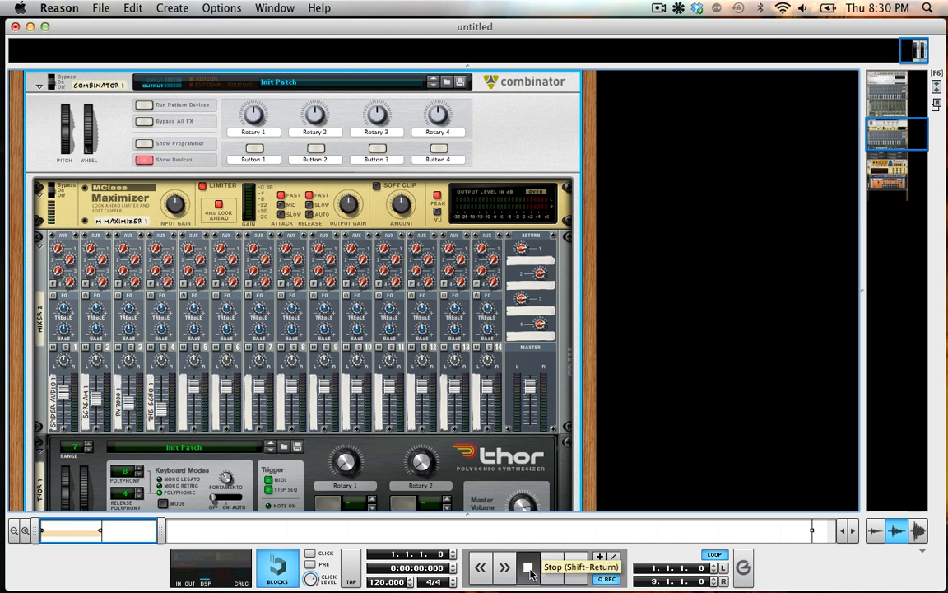
Examine the devices inside Combinator 1, from the Maximizer and mixer through to The Echo.
{"action": "scroll", "coordinate": [412, 337], "scroll_direction": "down", "scroll_amount": 3}
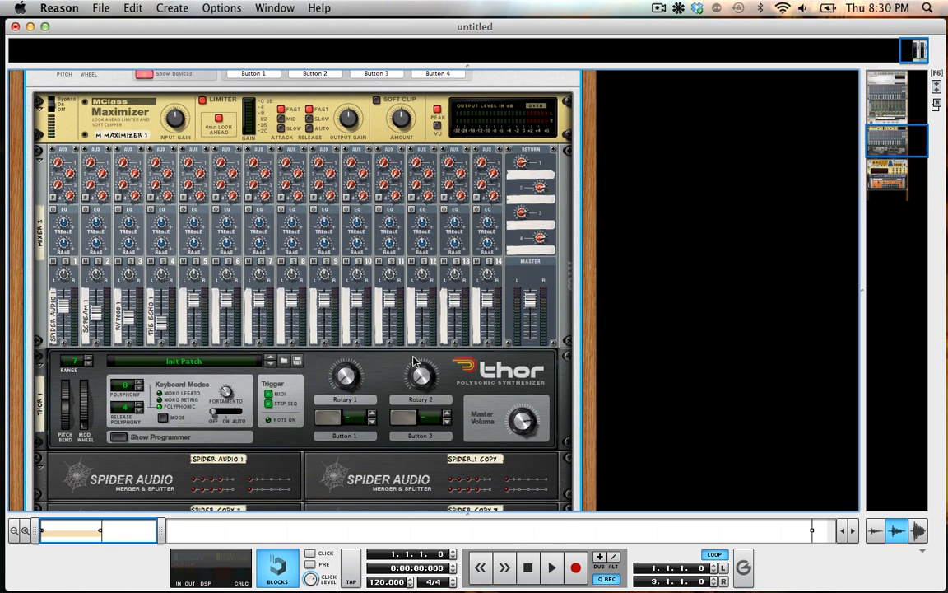
{"action": "scroll", "coordinate": [406, 366], "scroll_direction": "up", "scroll_amount": 8}
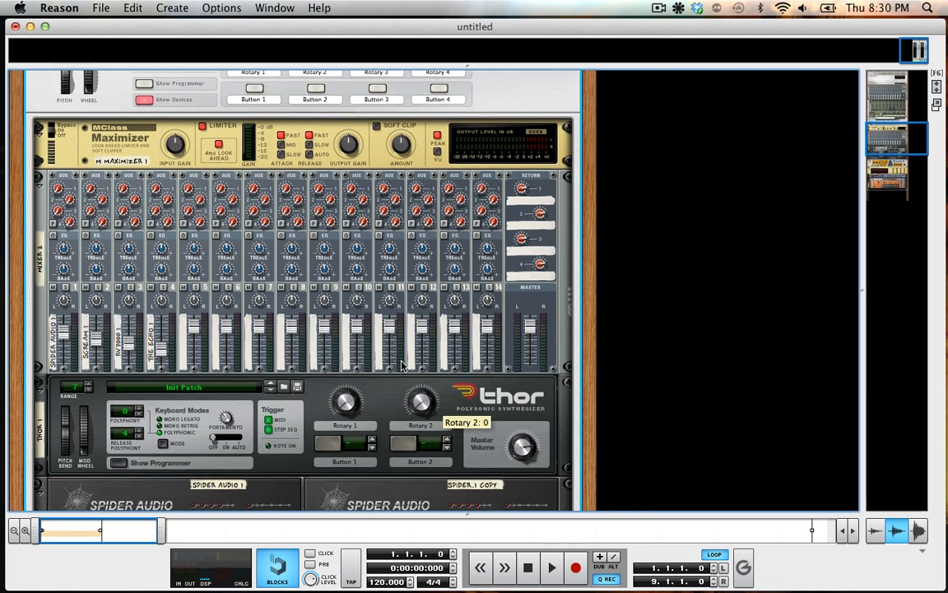
{"action": "scroll", "coordinate": [401, 365], "scroll_direction": "down", "scroll_amount": 15}
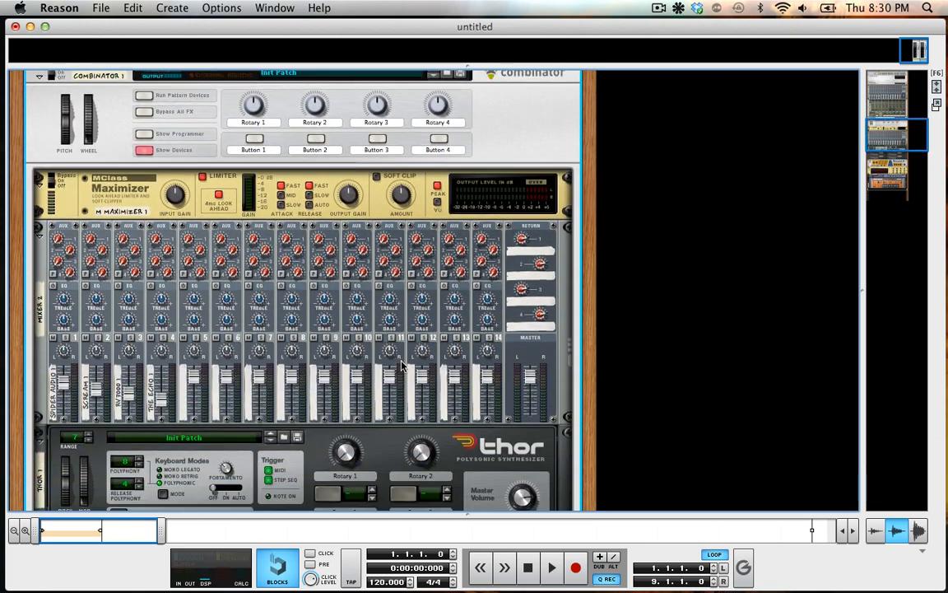
{"action": "scroll", "coordinate": [402, 366], "scroll_direction": "down", "scroll_amount": 10}
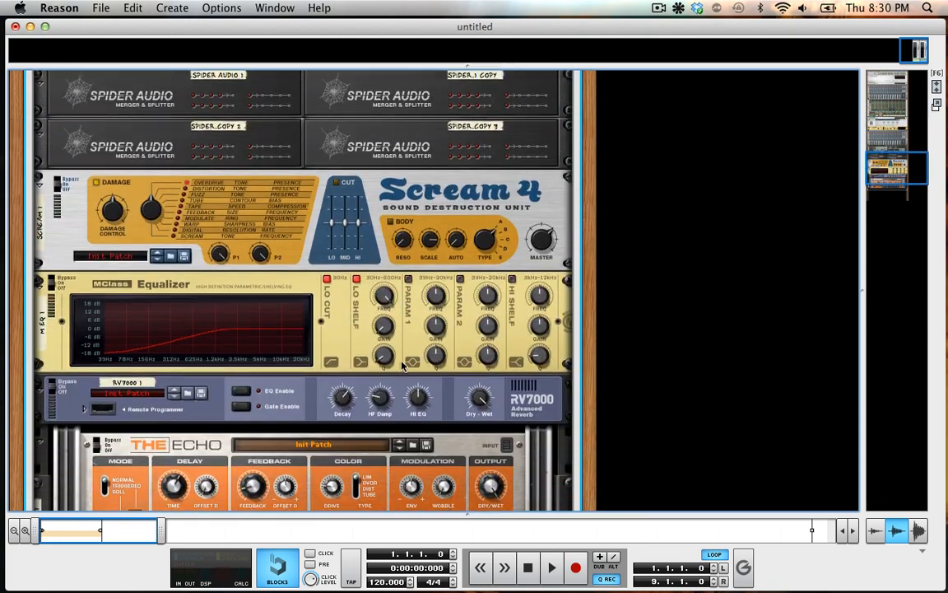
{"action": "scroll", "coordinate": [402, 366], "scroll_direction": "up", "scroll_amount": 20}
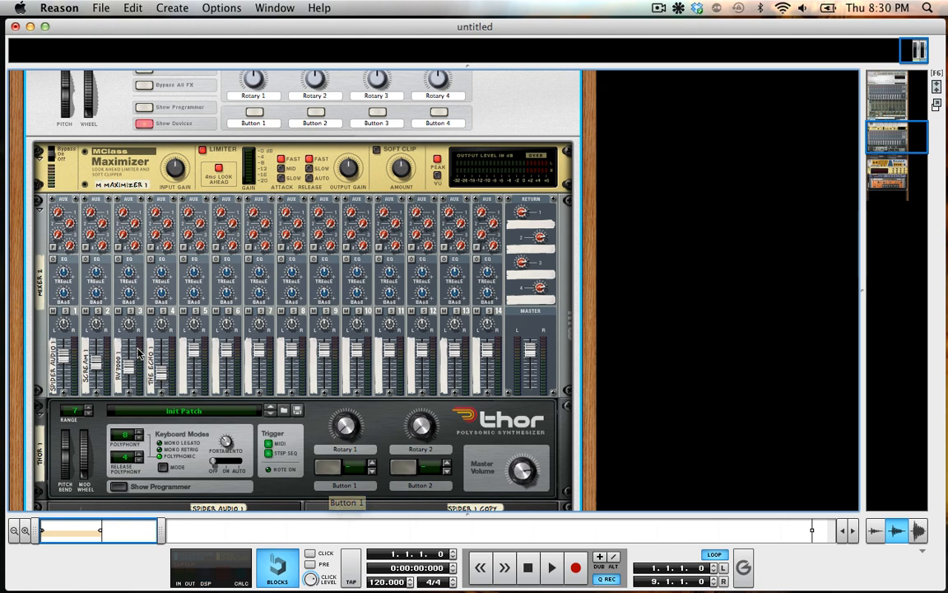
Hide the Combinator's internal devices and create a Mixer 14:2 below it in the rack.
{"action": "left_click", "coordinate": [147, 125]}
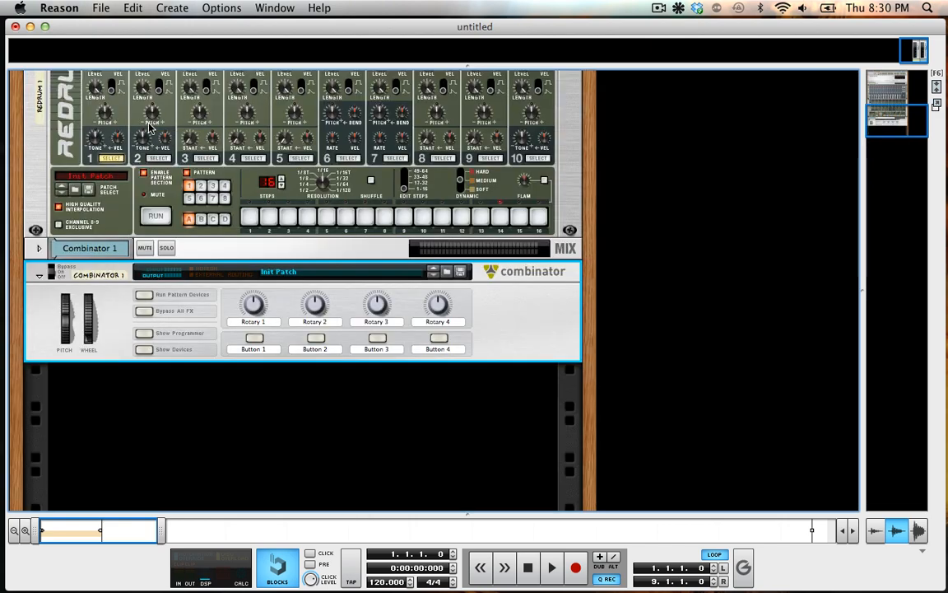
{"action": "left_click", "coordinate": [171, 10]}
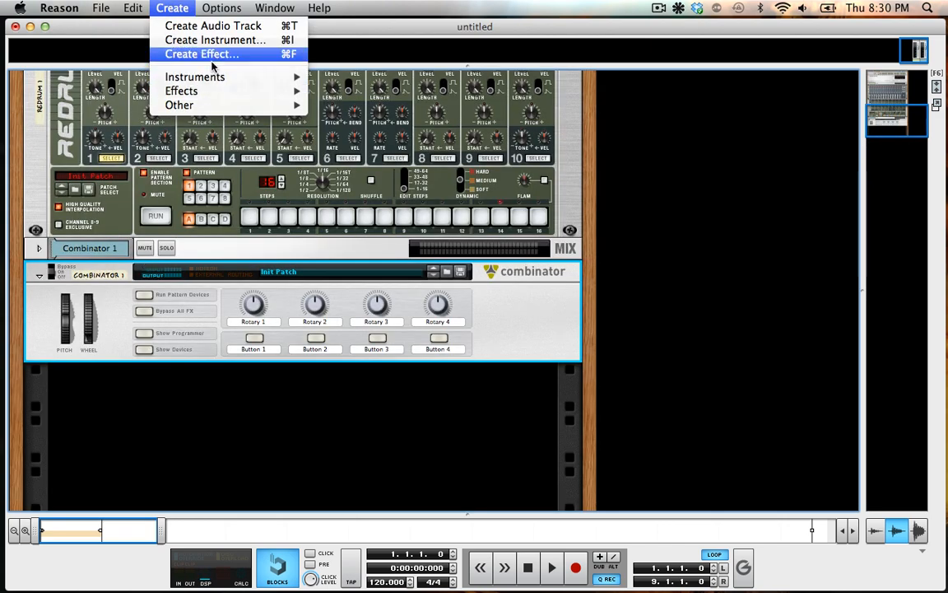
{"action": "mouse_move", "coordinate": [205, 105]}
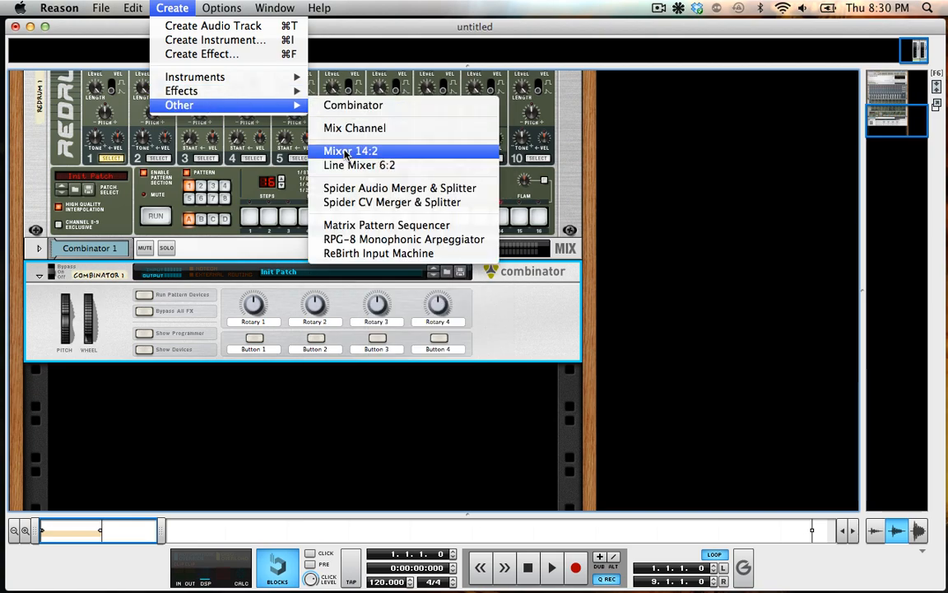
{"action": "left_click", "coordinate": [343, 150]}
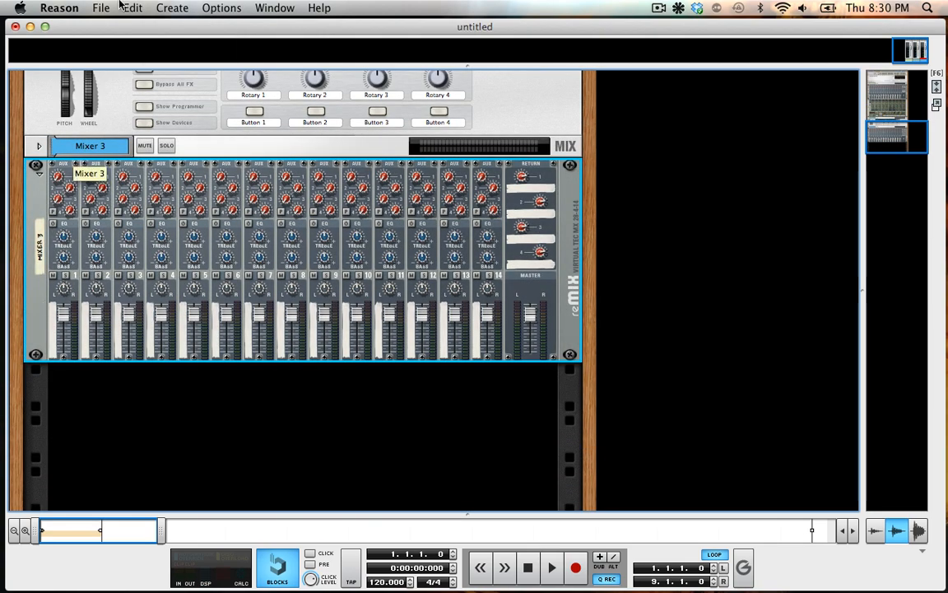
Add a Scream 4 Distortion as a send effect on Mixer 3 and try out channel 1's aux 1 send.
{"action": "left_click", "coordinate": [171, 8]}
{"action": "mouse_move", "coordinate": [232, 94]}
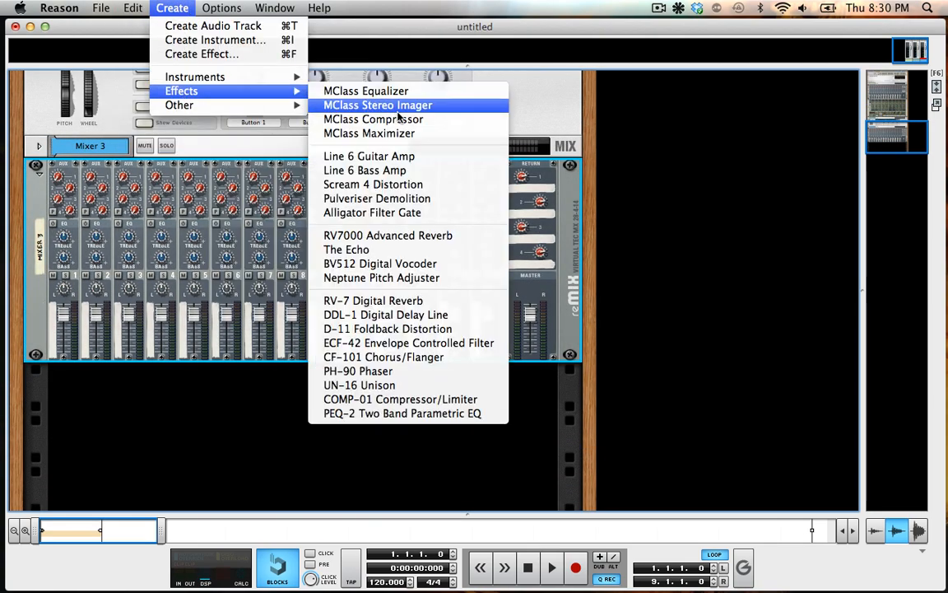
{"action": "left_click", "coordinate": [398, 185]}
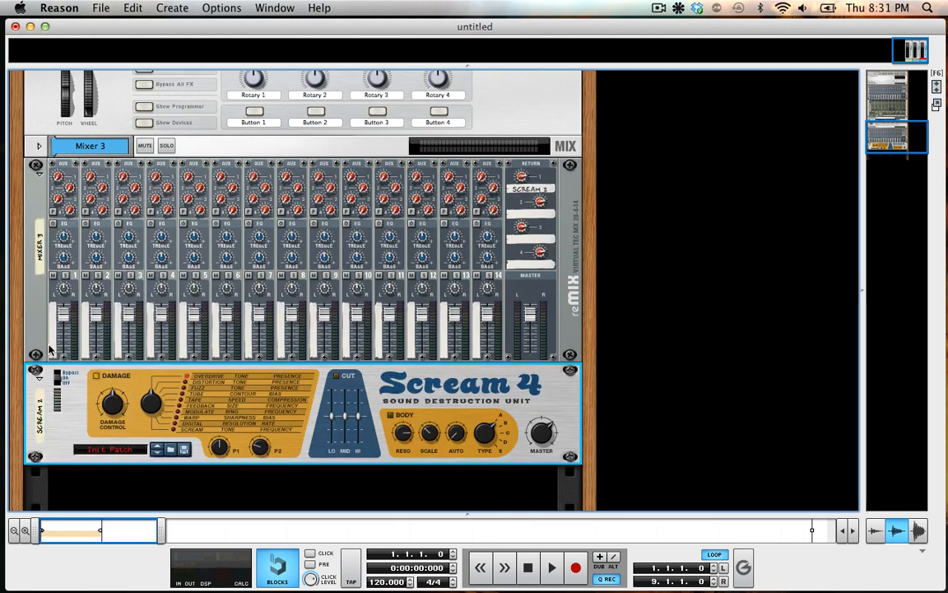
{"action": "left_click", "coordinate": [33, 338]}
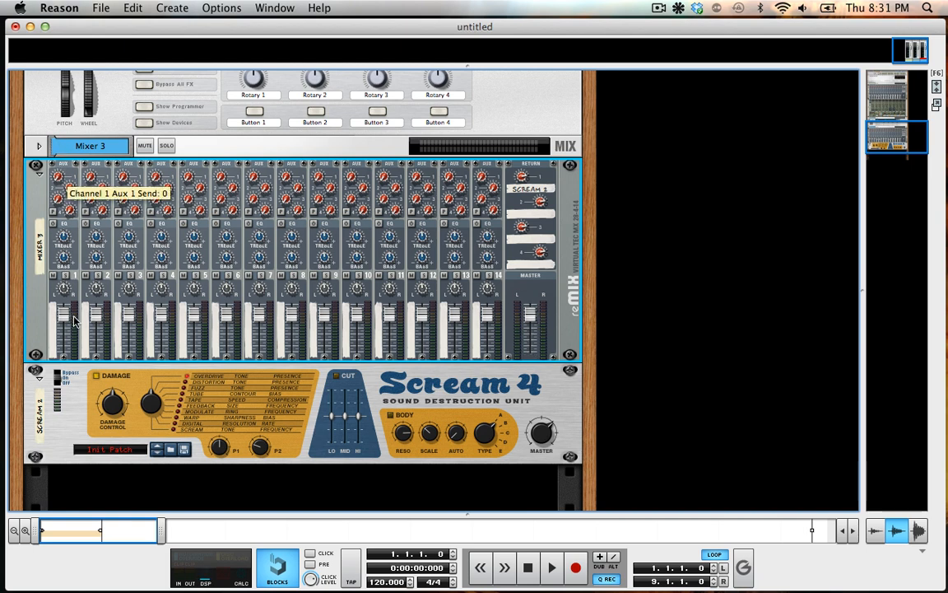
{"action": "left_click_drag", "start_coordinate": [58, 181], "coordinate": [51, 62]}
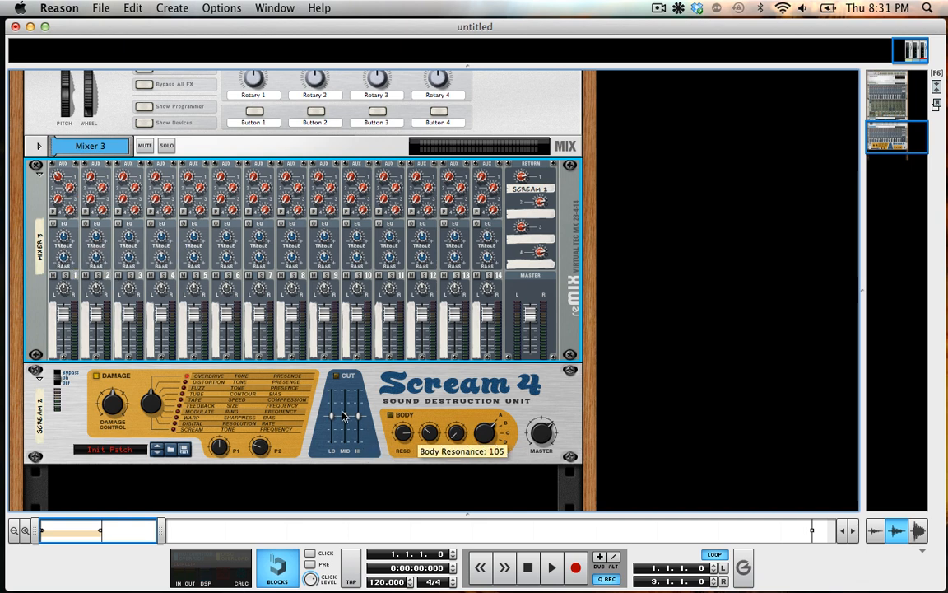
{"action": "left_click_drag", "start_coordinate": [62, 178], "coordinate": [85, 265]}
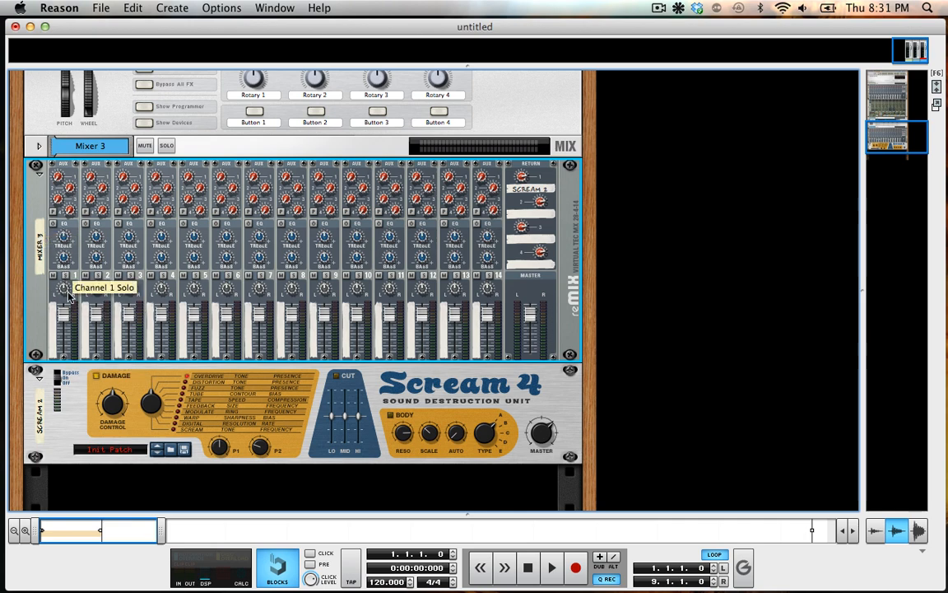
Delete the new Scream 4 and Mixer 3 from the rack and show Combinator 1's devices again.
{"action": "left_click", "coordinate": [76, 393]}
{"action": "key", "text": "BackSpace"}
{"action": "key", "text": "Return"}
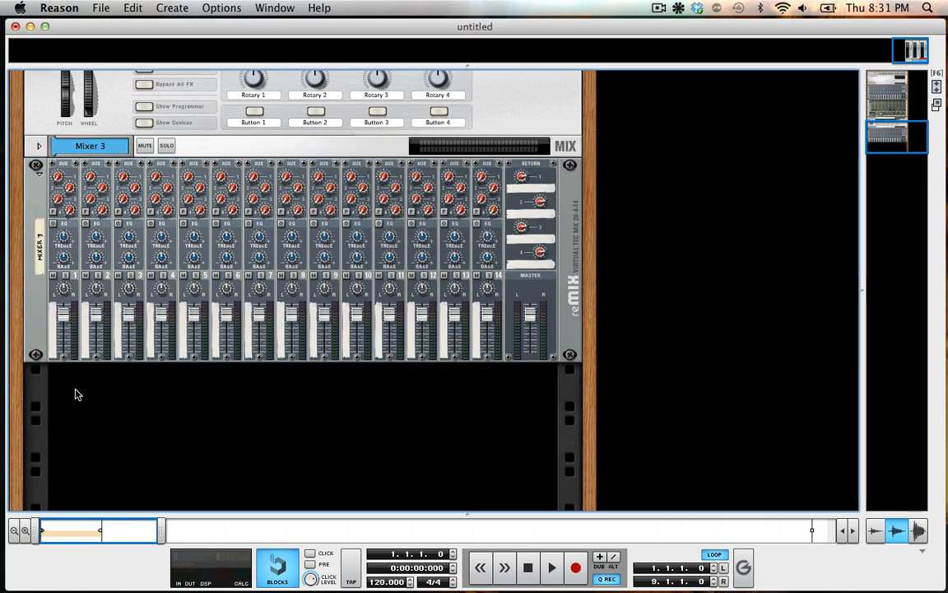
{"action": "left_click", "coordinate": [44, 332]}
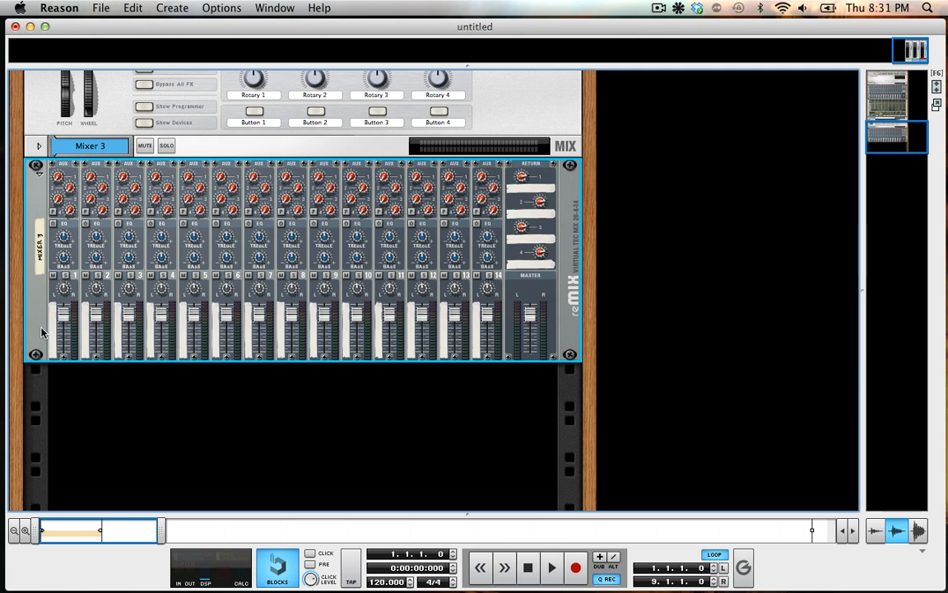
{"action": "key", "text": "BackSpace"}
{"action": "key", "text": "Return"}
{"action": "left_click", "coordinate": [139, 350]}
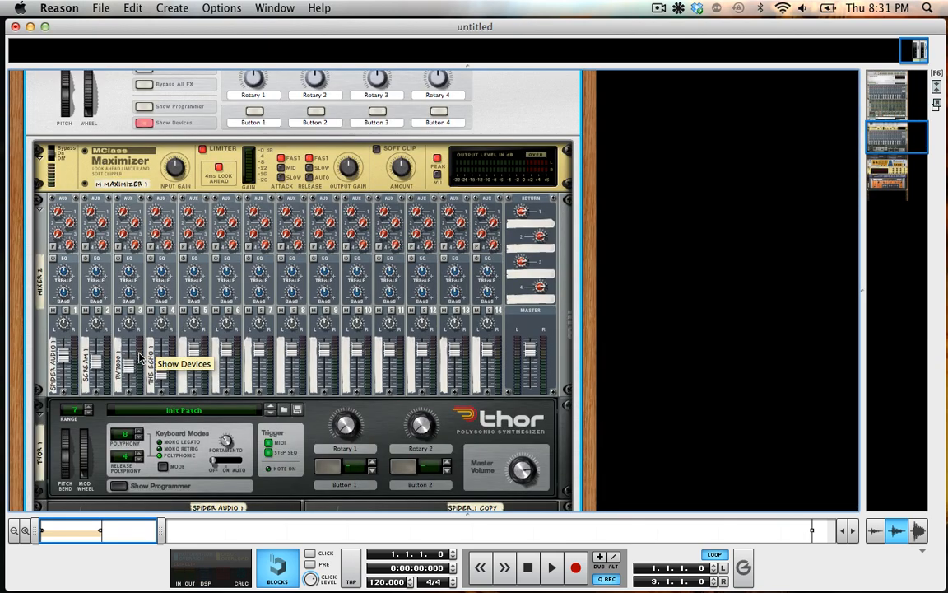
Examine the Combinator's mixer channels, Thor synthesizer, Spider Audio splitters and Scream 4.
{"action": "scroll", "coordinate": [145, 132], "scroll_direction": "down", "scroll_amount": 3}
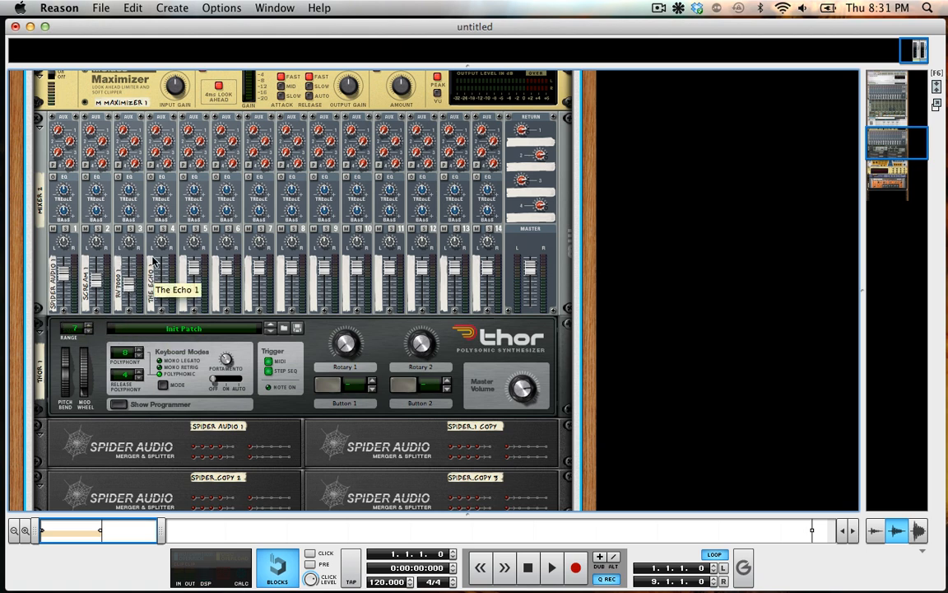
{"action": "scroll", "coordinate": [245, 390], "scroll_direction": "down", "scroll_amount": 3}
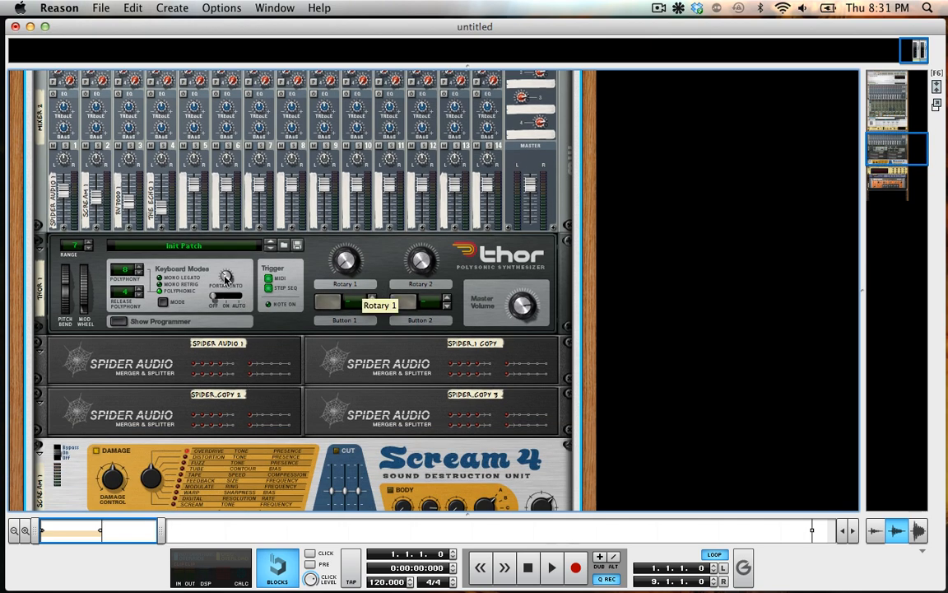
{"action": "left_click", "coordinate": [500, 264]}
{"action": "scroll", "coordinate": [404, 284], "scroll_direction": "down", "scroll_amount": 4}
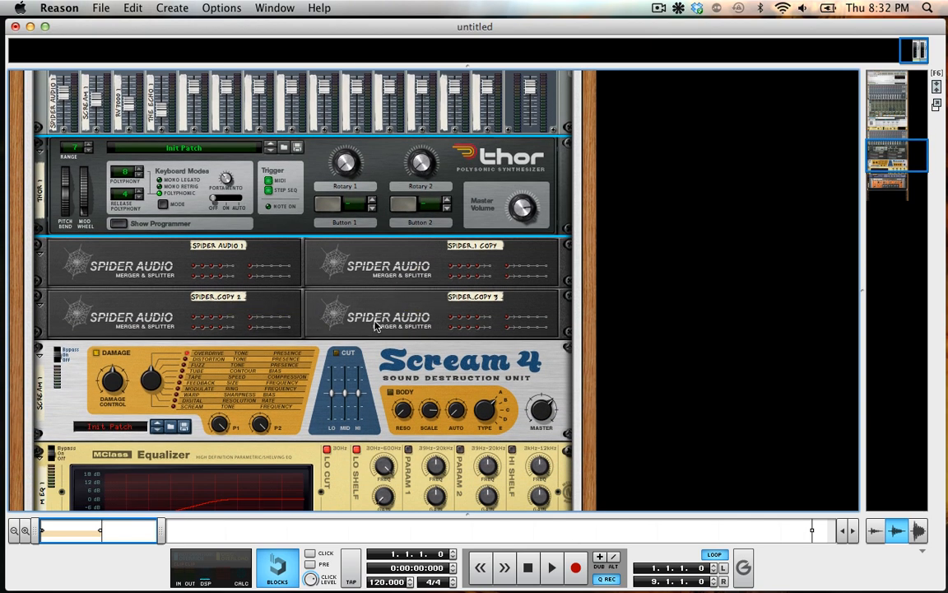
{"action": "scroll", "coordinate": [290, 411], "scroll_direction": "up", "scroll_amount": 7}
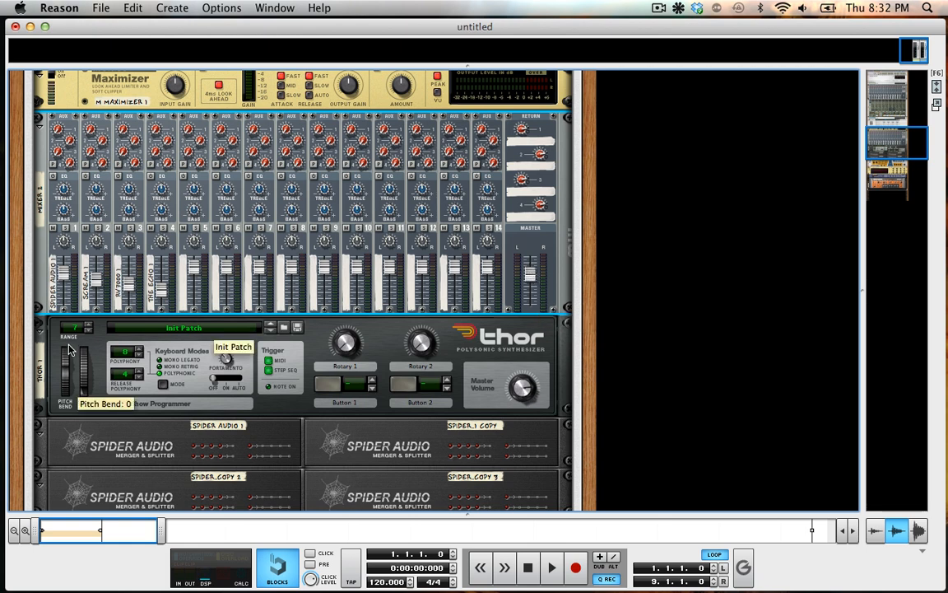
Play the loop while rebalancing the Spider Audio, Scream, RV7000 and Echo faders on mixer channels 1 to 4, and stop and rewind playback.
{"action": "key", "text": "space"}
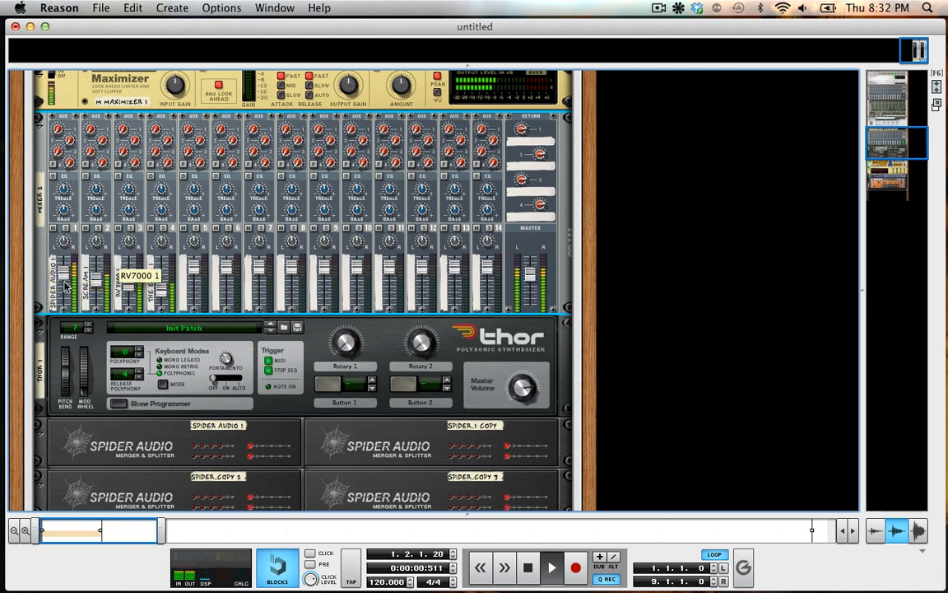
{"action": "mouse_move", "coordinate": [93, 285]}
{"action": "left_mouse_down"}
{"action": "mouse_move", "coordinate": [93, 274]}
{"action": "mouse_move", "coordinate": [93, 285]}
{"action": "left_mouse_up"}
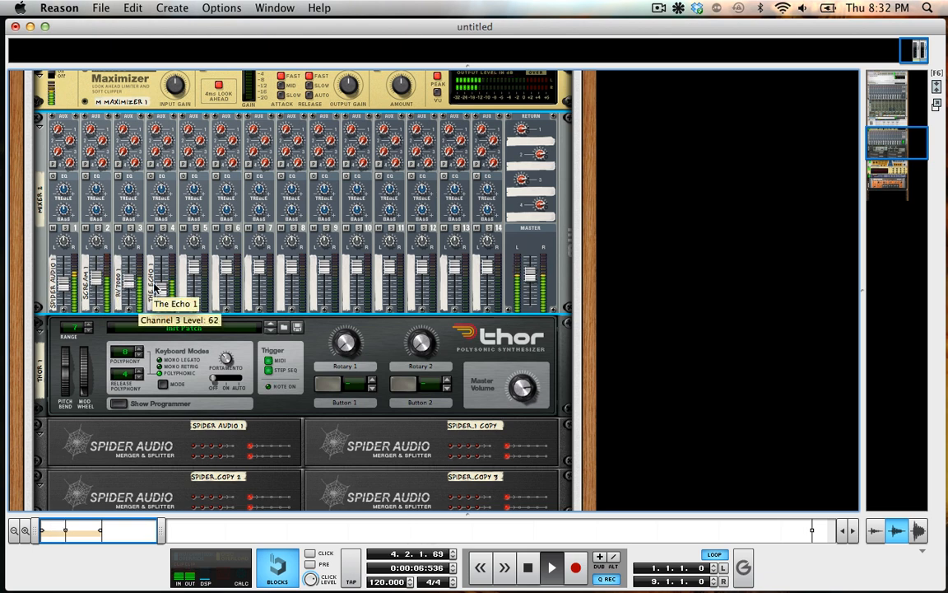
{"action": "left_click_drag", "start_coordinate": [161, 294], "coordinate": [162, 277]}
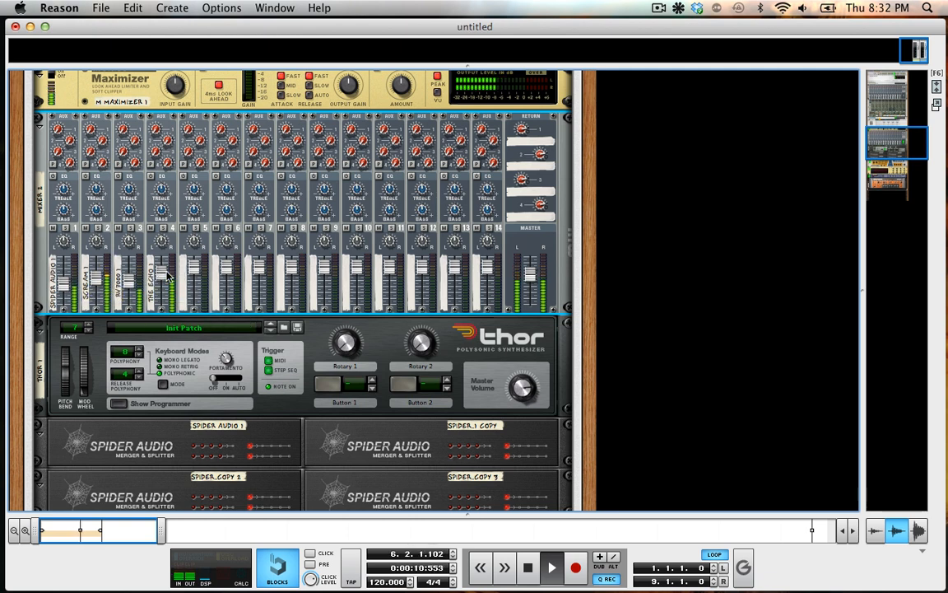
{"action": "left_click_drag", "start_coordinate": [162, 269], "coordinate": [161, 294]}
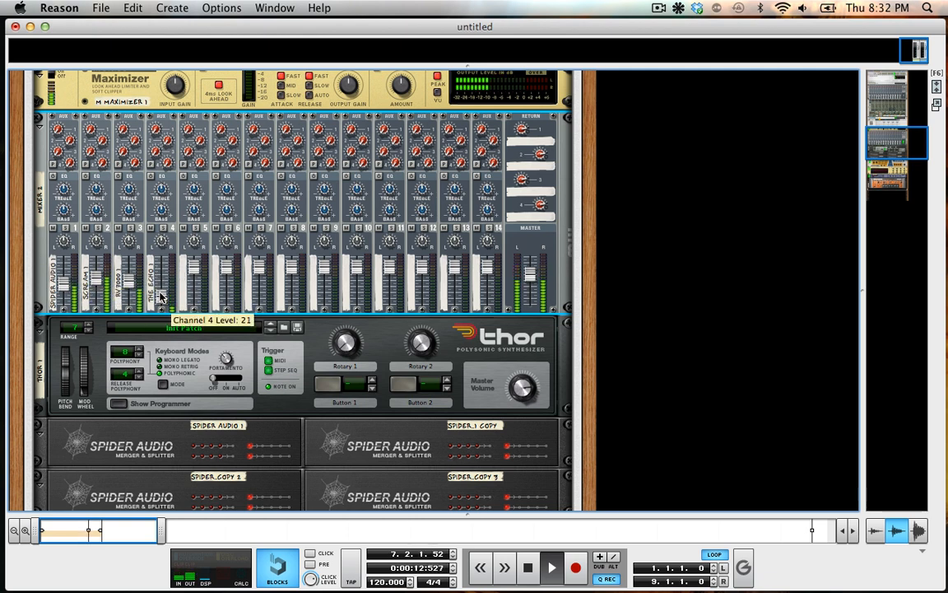
{"action": "left_click_drag", "start_coordinate": [70, 281], "coordinate": [71, 269]}
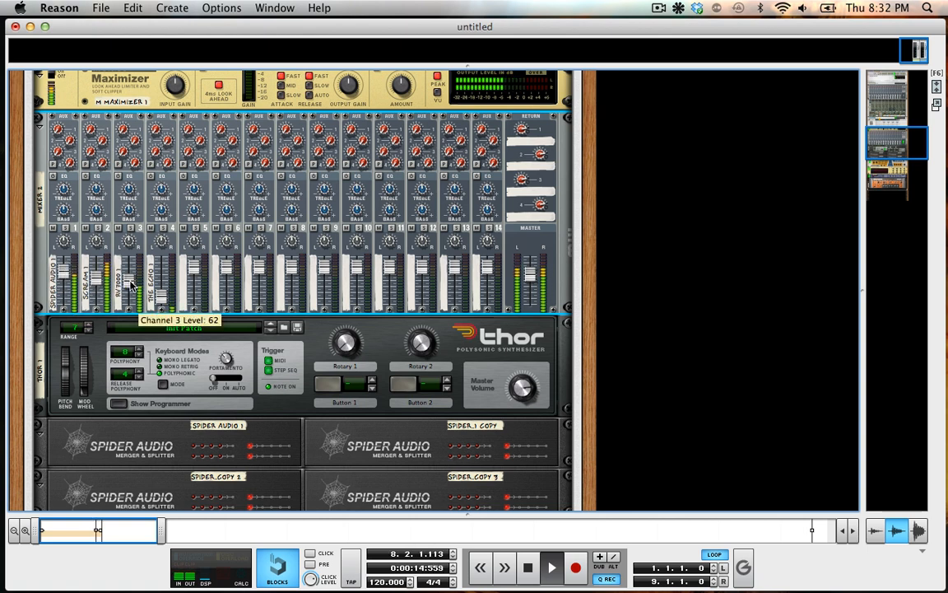
{"action": "left_click_drag", "start_coordinate": [127, 279], "coordinate": [127, 261]}
{"action": "left_click_drag", "start_coordinate": [68, 273], "coordinate": [96, 281]}
{"action": "mouse_move", "coordinate": [162, 293]}
{"action": "left_mouse_down"}
{"action": "mouse_move", "coordinate": [160, 276]}
{"action": "mouse_move", "coordinate": [160, 291]}
{"action": "left_mouse_up"}
{"action": "key", "text": "space"}
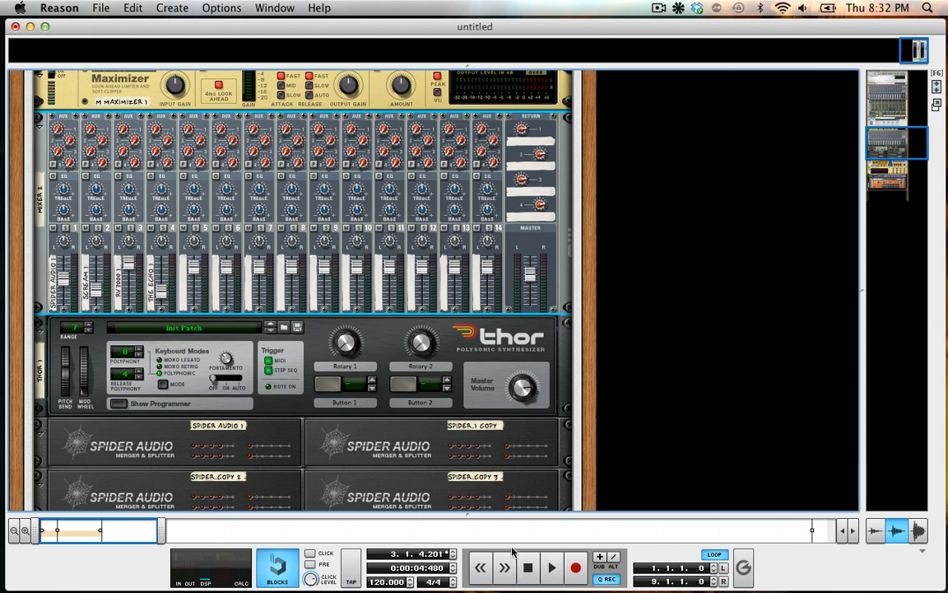
{"action": "left_click", "coordinate": [528, 568]}
Collapse Combinator 1's device view and create a new Mixer 14:2 beneath the Combinator.
{"action": "scroll", "coordinate": [346, 276], "scroll_direction": "up", "scroll_amount": 5}
{"action": "scroll", "coordinate": [346, 277], "scroll_direction": "down", "scroll_amount": 2}
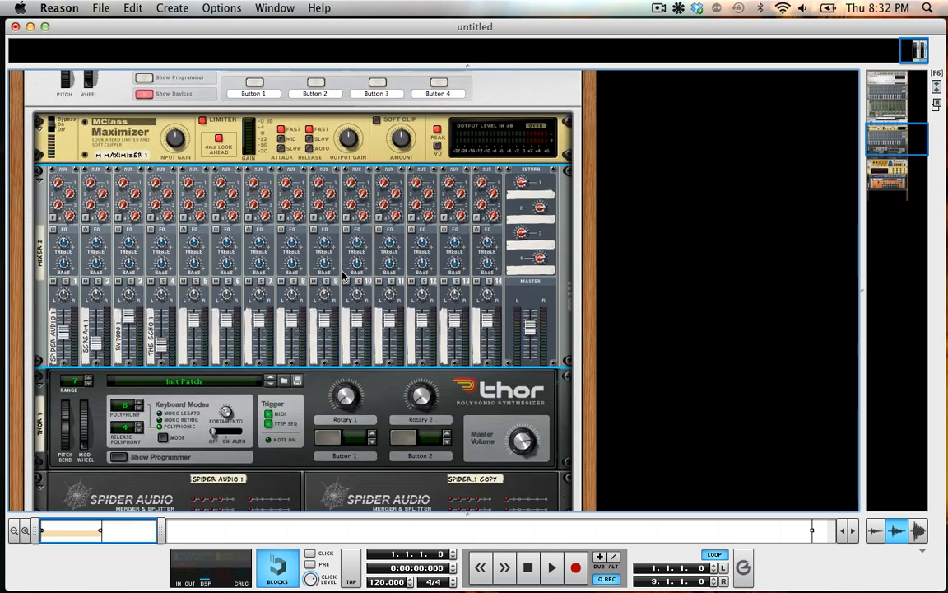
{"action": "left_click", "coordinate": [147, 95]}
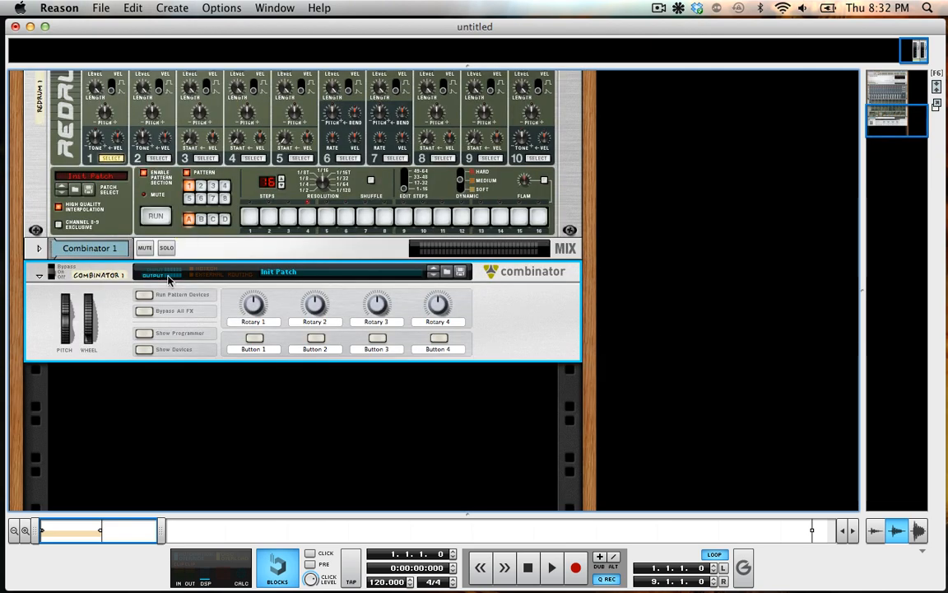
{"action": "left_click", "coordinate": [222, 7]}
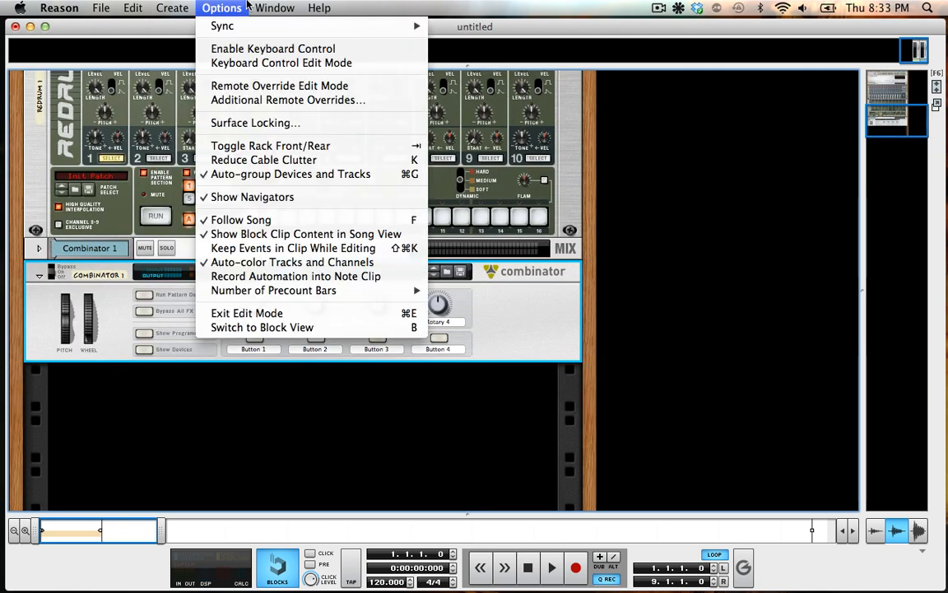
{"action": "mouse_move", "coordinate": [197, 91]}
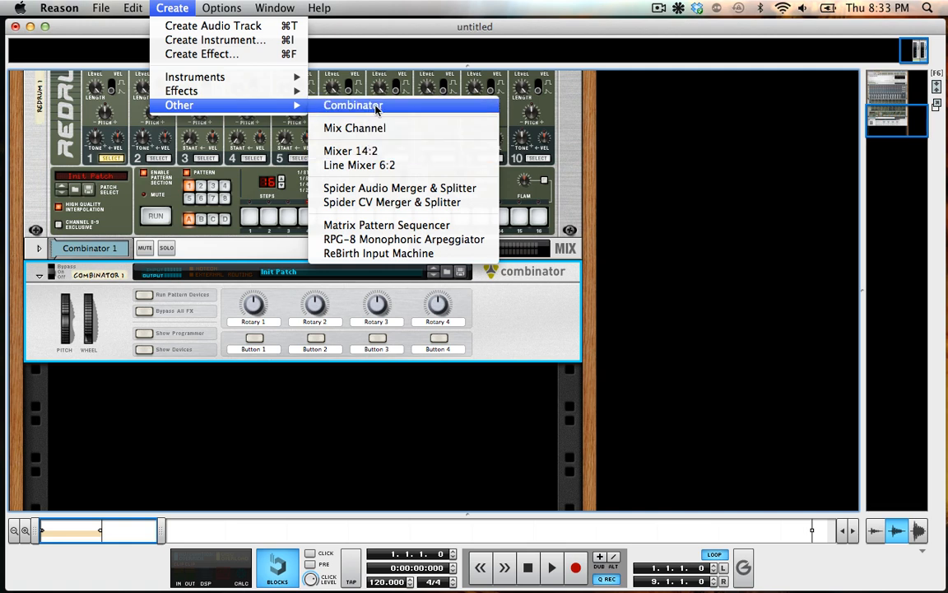
{"action": "left_click", "coordinate": [377, 154]}
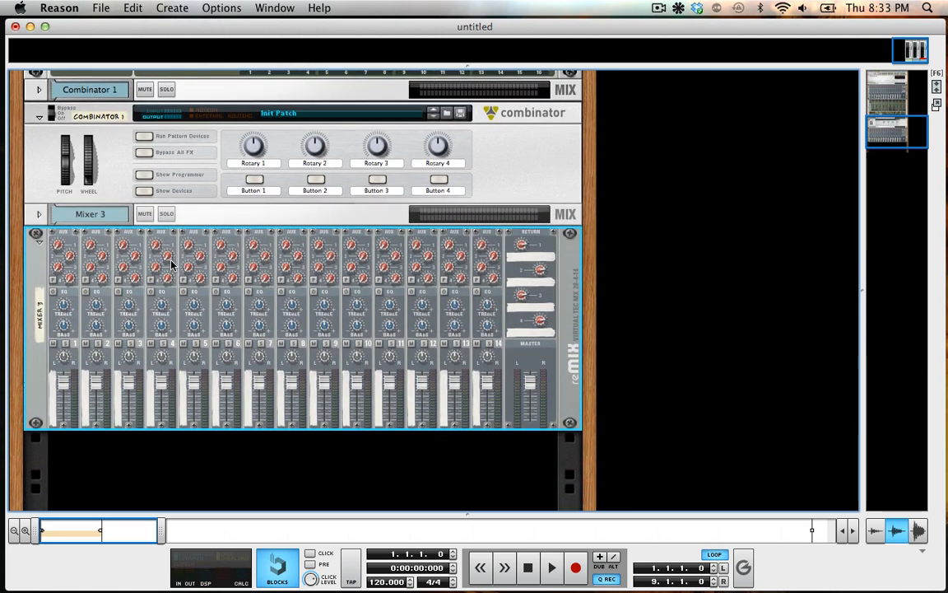
Inspect the rear cabling between Mixer 3 and its mix channel, return to the rack front and select Mixer 3.
{"action": "left_click", "coordinate": [240, 221]}
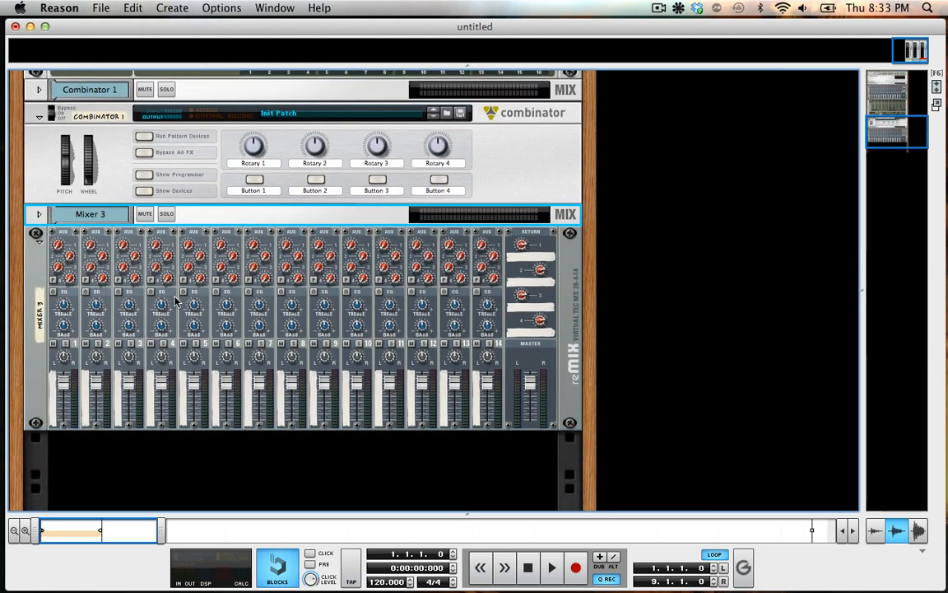
{"action": "key", "text": "Tab"}
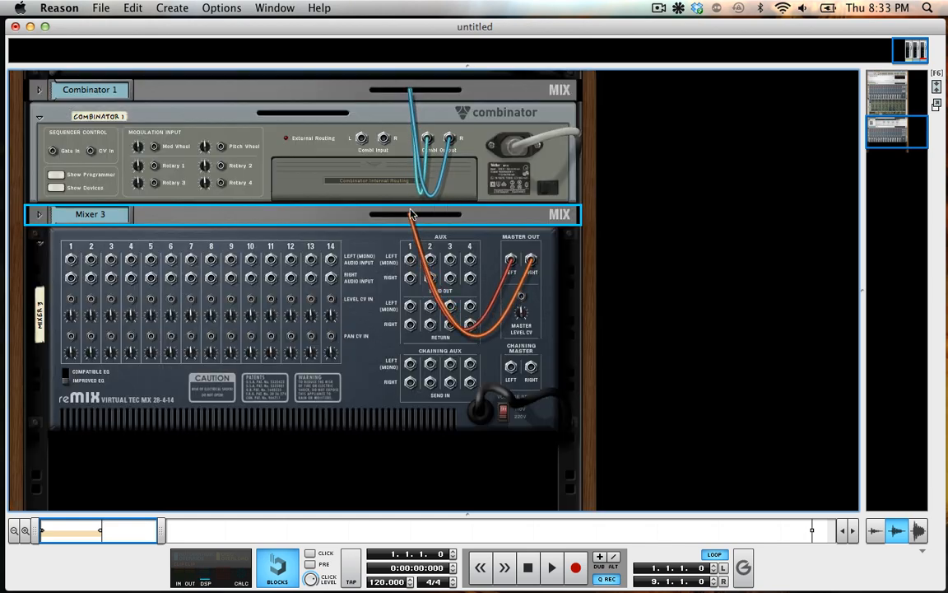
{"action": "key", "text": "Tab"}
{"action": "left_click", "coordinate": [36, 397]}
{"action": "scroll", "coordinate": [36, 399], "scroll_direction": "down", "scroll_amount": 2}
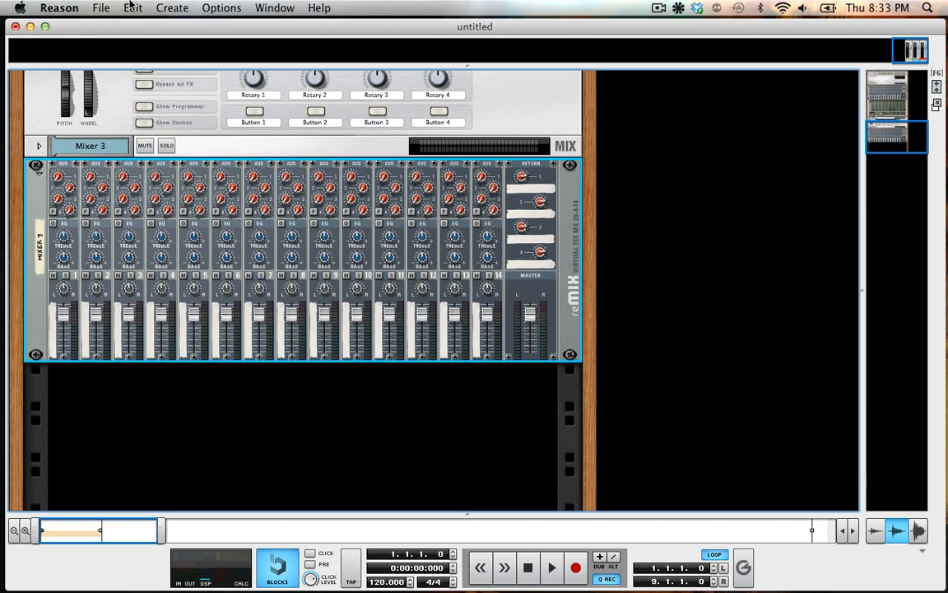
Create an uncabled Thor Polysonic Synthesizer beneath Mixer 3 and show the rack's rear.
{"action": "left_click", "coordinate": [173, 7]}
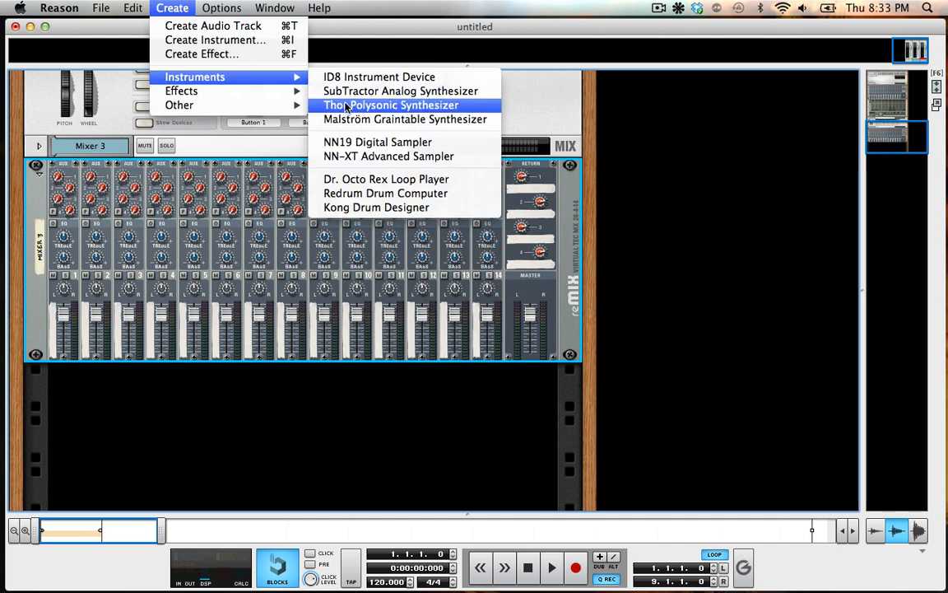
{"action": "left_click", "coordinate": [347, 105]}
{"action": "key", "text": "Tab"}
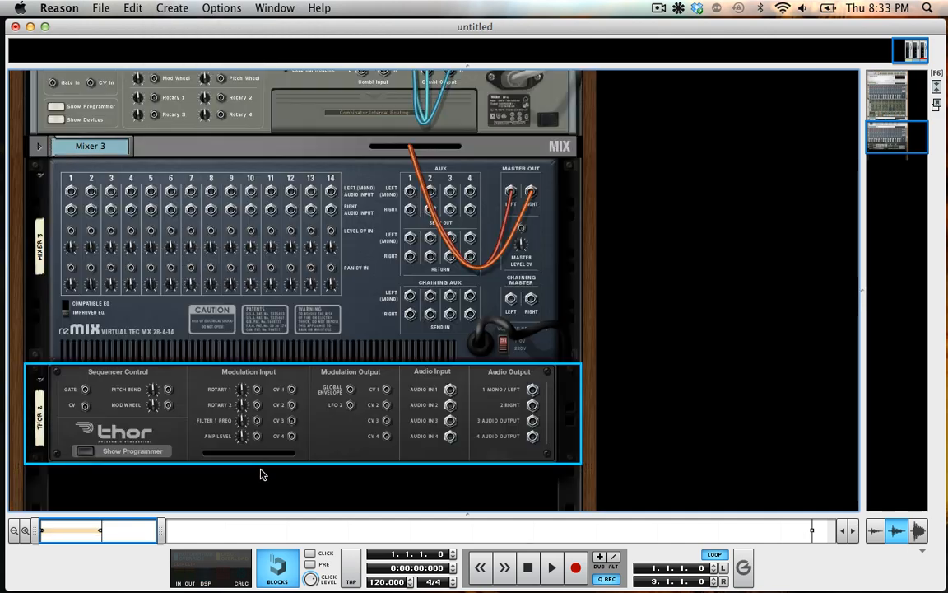
{"action": "key", "text": "Tab"}
{"action": "key", "text": "Tab"}
{"action": "key", "text": "Tab"}
{"action": "key", "text": "Tab"}
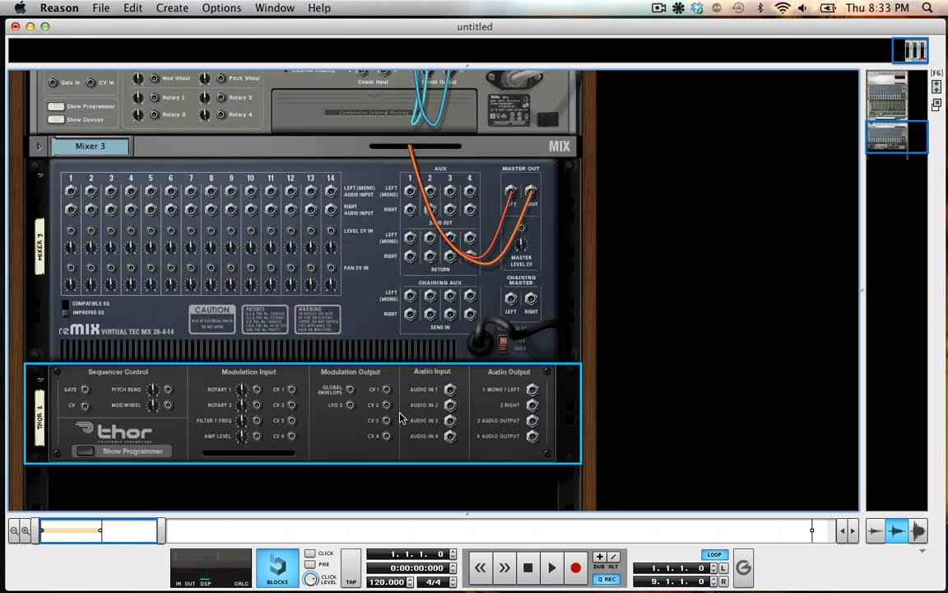
Add an uncabled Spider Audio Merger & Splitter beneath the new Thor.
{"action": "scroll", "coordinate": [400, 418], "scroll_direction": "down", "scroll_amount": 3}
{"action": "left_click", "coordinate": [172, 7]}
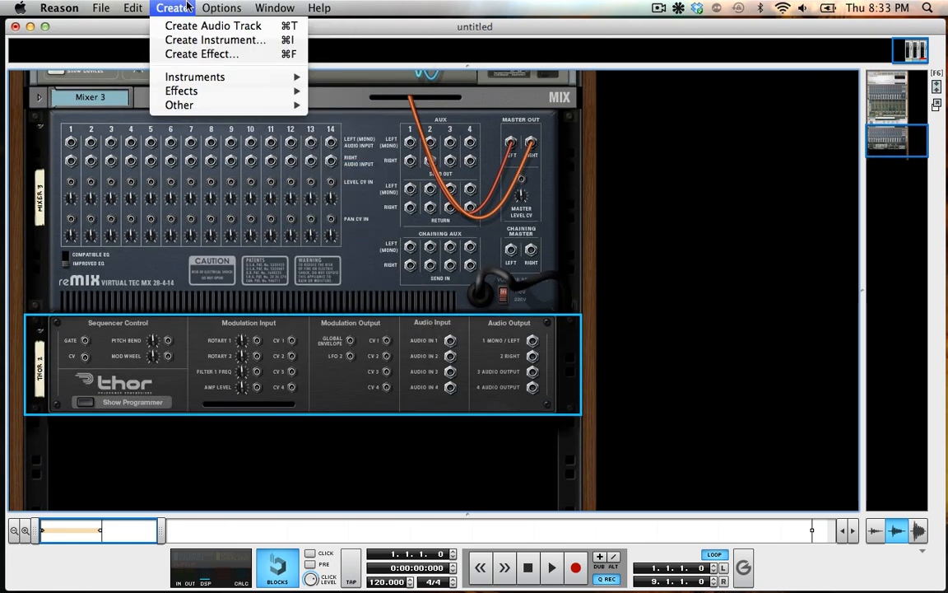
{"action": "mouse_move", "coordinate": [205, 105]}
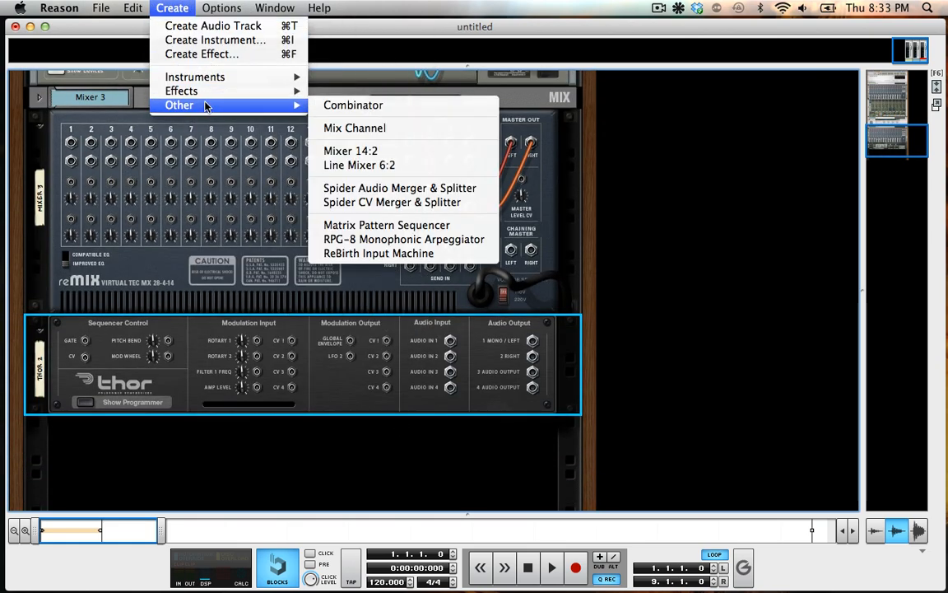
{"action": "left_click", "coordinate": [434, 191]}
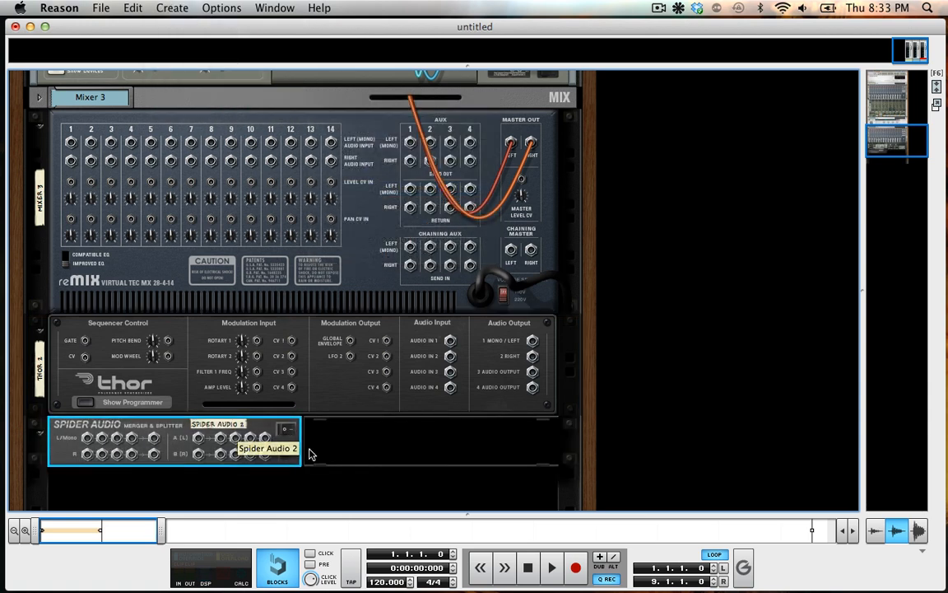
{"action": "scroll", "coordinate": [257, 428], "scroll_direction": "down", "scroll_amount": 5}
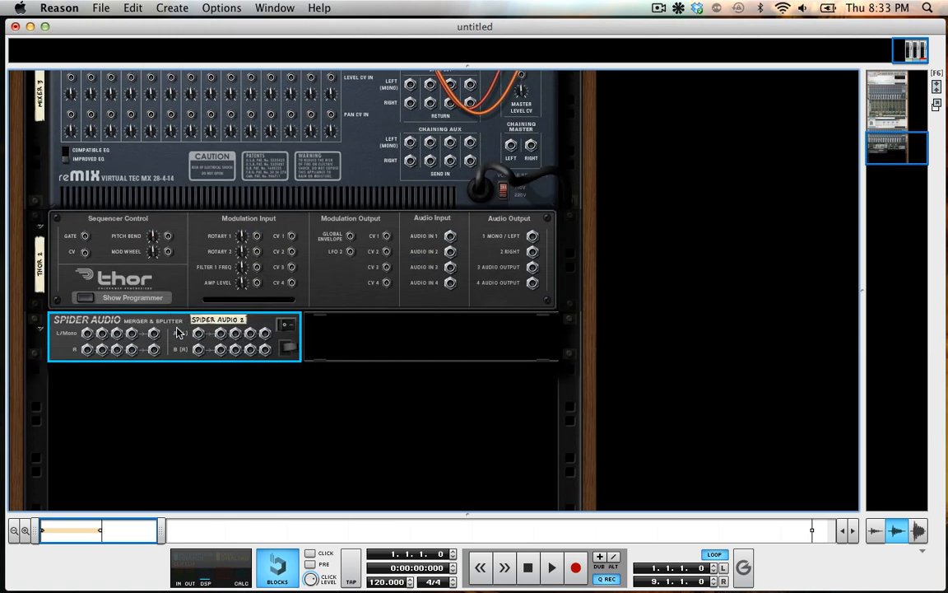
Duplicate the new Spider Audio splitter three times to form two rows of two beneath Thor.
{"action": "left_click_drag", "start_coordinate": [154, 333], "coordinate": [392, 333]}
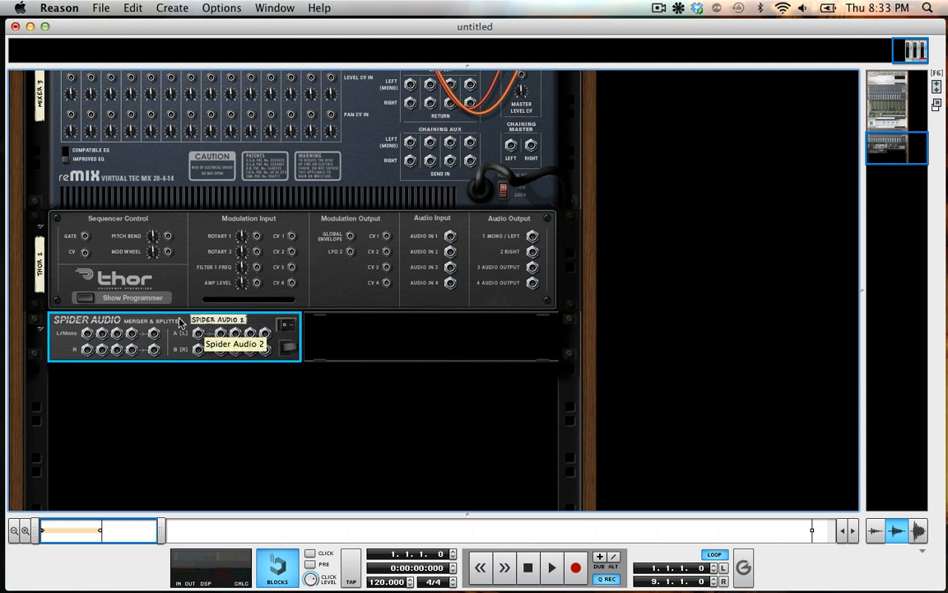
{"action": "left_click", "coordinate": [420, 403]}
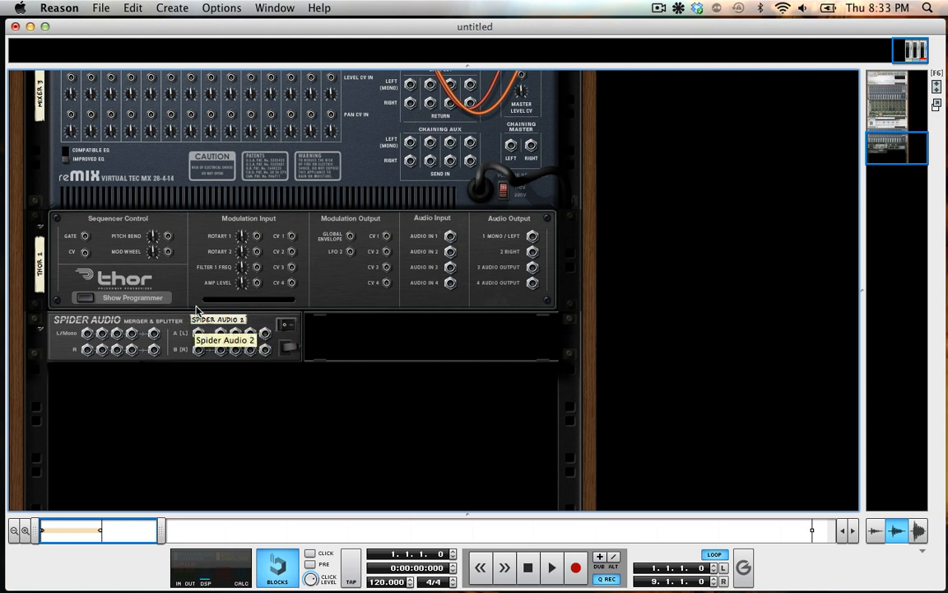
{"action": "left_click", "coordinate": [177, 323]}
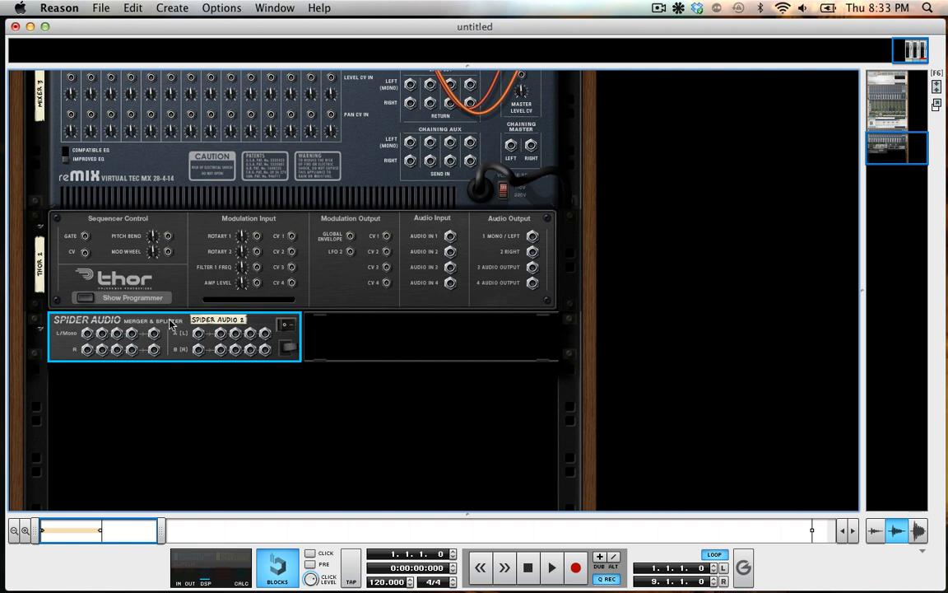
{"action": "left_click_drag", "start_coordinate": [183, 326], "coordinate": [387, 330]}
{"action": "left_click_drag", "start_coordinate": [264, 323], "coordinate": [325, 448]}
{"action": "left_click", "coordinate": [324, 449]}
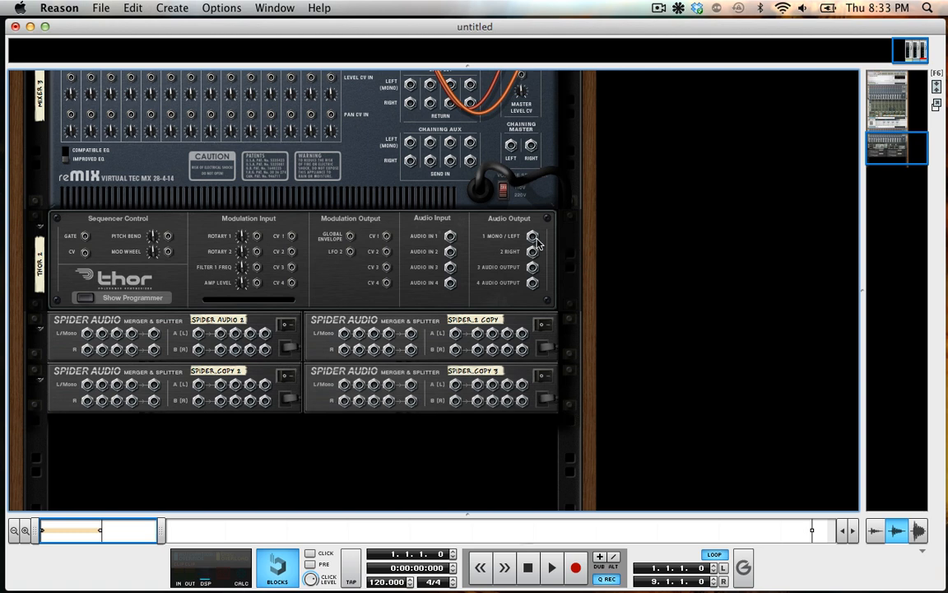
Connect Thor's stereo output to the first Spider's splitter input and chain the remaining three Spiders through their split outputs.
{"action": "left_click_drag", "start_coordinate": [534, 237], "coordinate": [198, 333]}
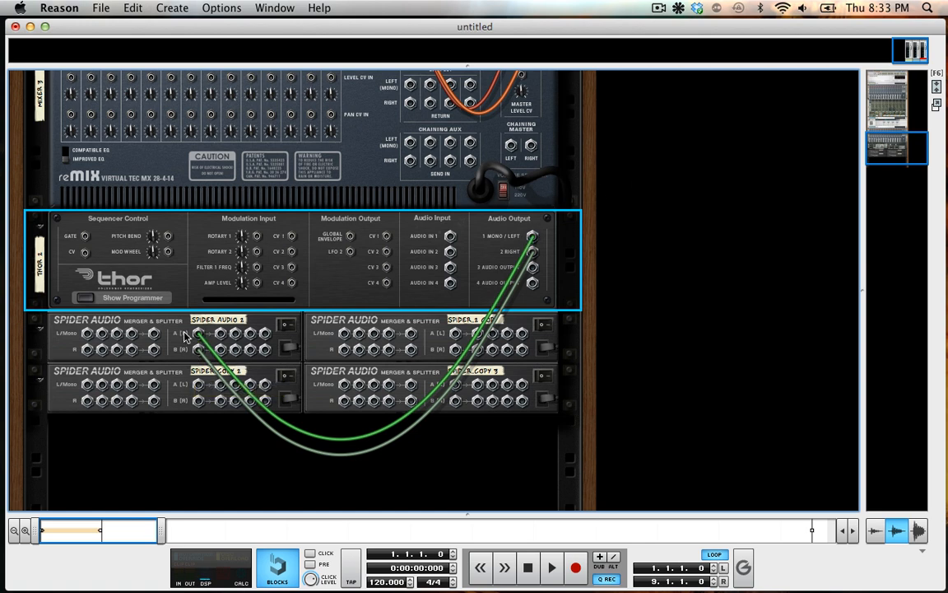
{"action": "left_click_drag", "start_coordinate": [267, 335], "coordinate": [198, 385]}
{"action": "left_click_drag", "start_coordinate": [265, 385], "coordinate": [456, 384]}
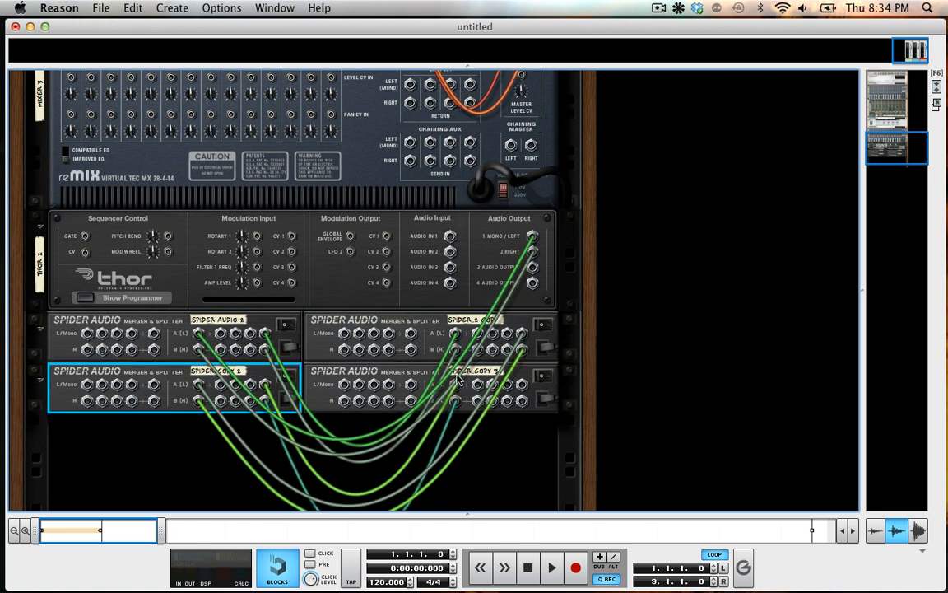
{"action": "scroll", "coordinate": [267, 377], "scroll_direction": "down", "scroll_amount": 3}
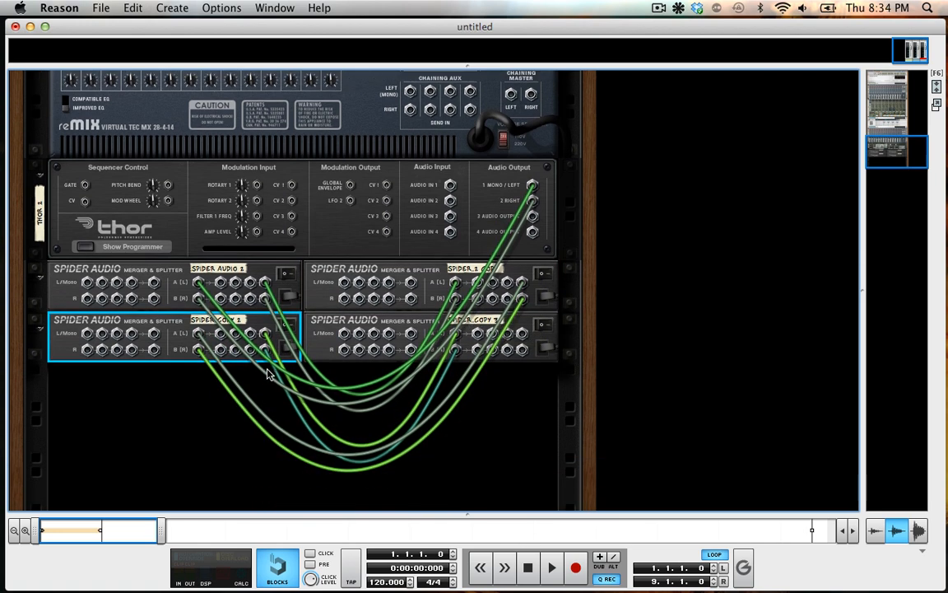
{"action": "left_click", "coordinate": [329, 320]}
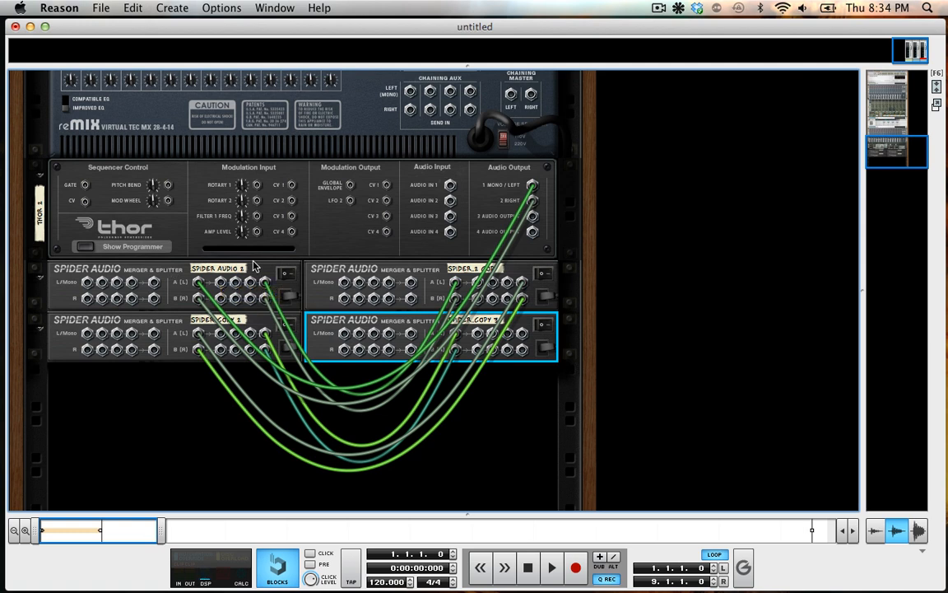
Connect the first Spider's first stereo split output to Mixer 3 channel 1 and check the channel label on the rack front.
{"action": "scroll", "coordinate": [200, 186], "scroll_direction": "up", "scroll_amount": 4}
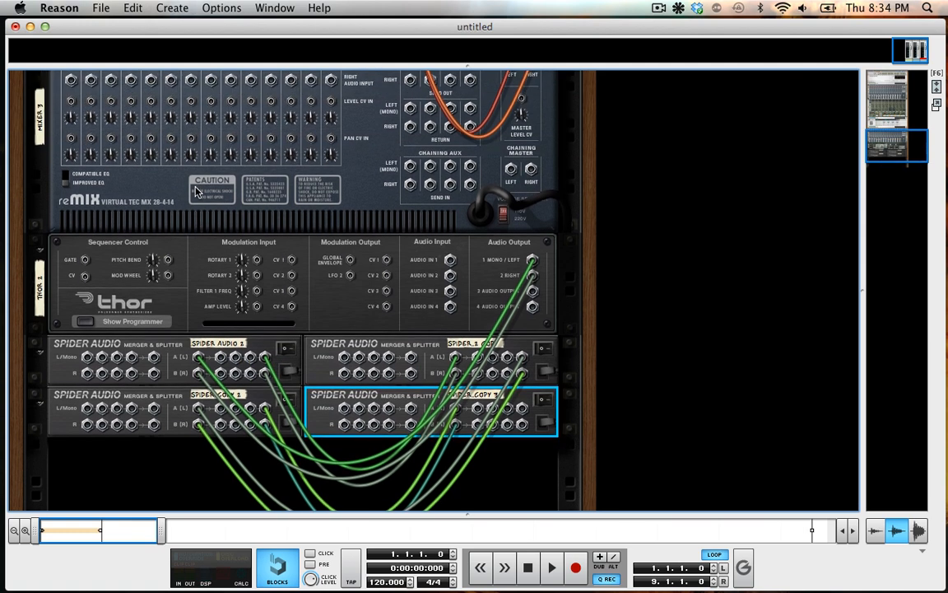
{"action": "left_click_drag", "start_coordinate": [220, 355], "coordinate": [70, 154]}
{"action": "scroll", "coordinate": [136, 306], "scroll_direction": "up", "scroll_amount": 5}
{"action": "key", "text": "Tab"}
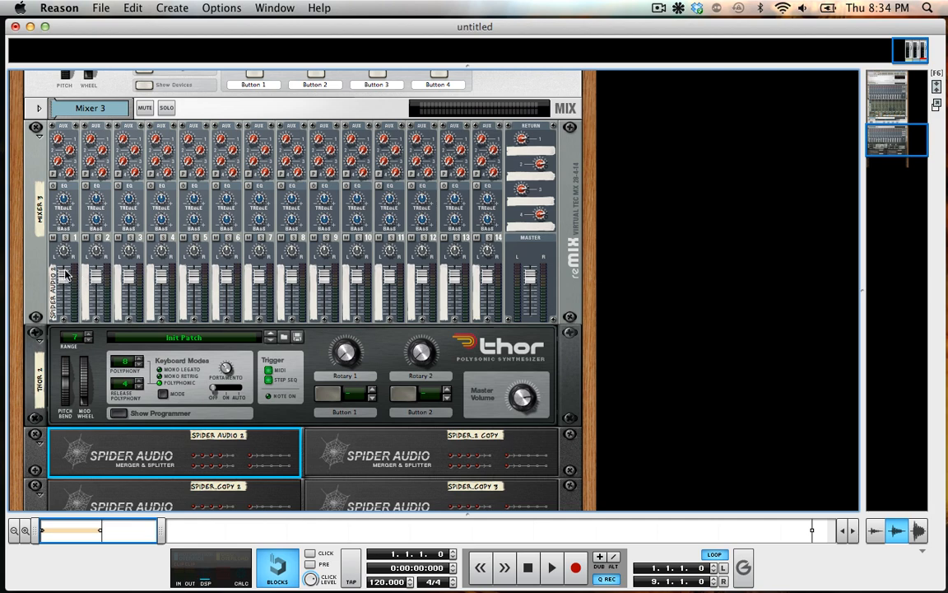
{"action": "key", "text": "Tab"}
Add an uncabled Scream 4 Distortion beneath the last Spider Audio splitter.
{"action": "scroll", "coordinate": [100, 255], "scroll_direction": "down", "scroll_amount": 9}
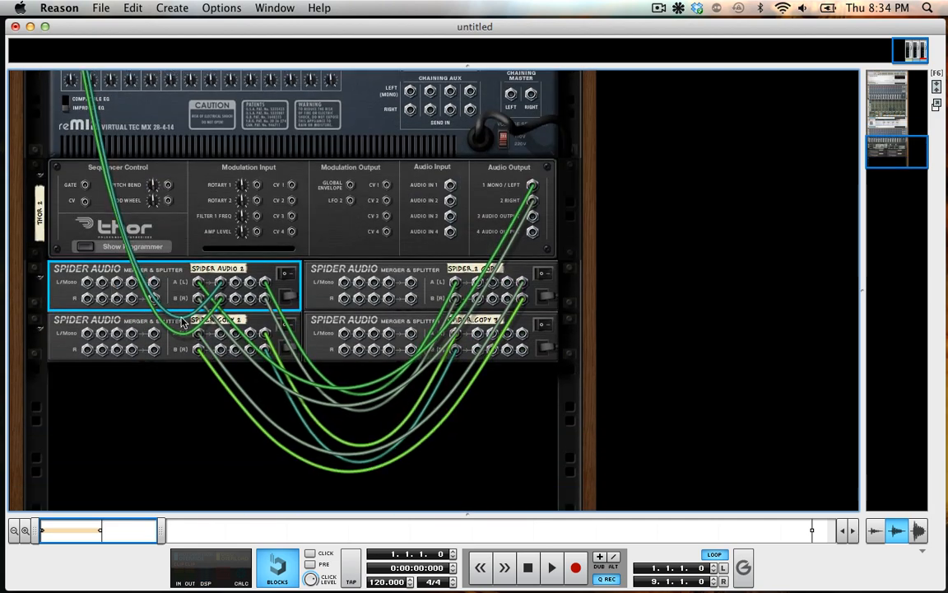
{"action": "left_click", "coordinate": [314, 326]}
{"action": "left_click", "coordinate": [172, 7]}
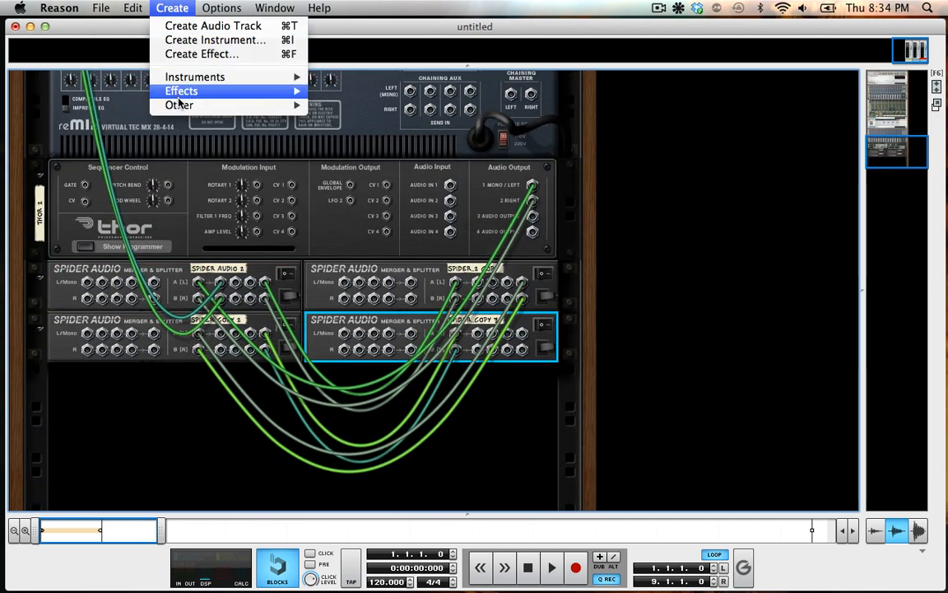
{"action": "mouse_move", "coordinate": [181, 97]}
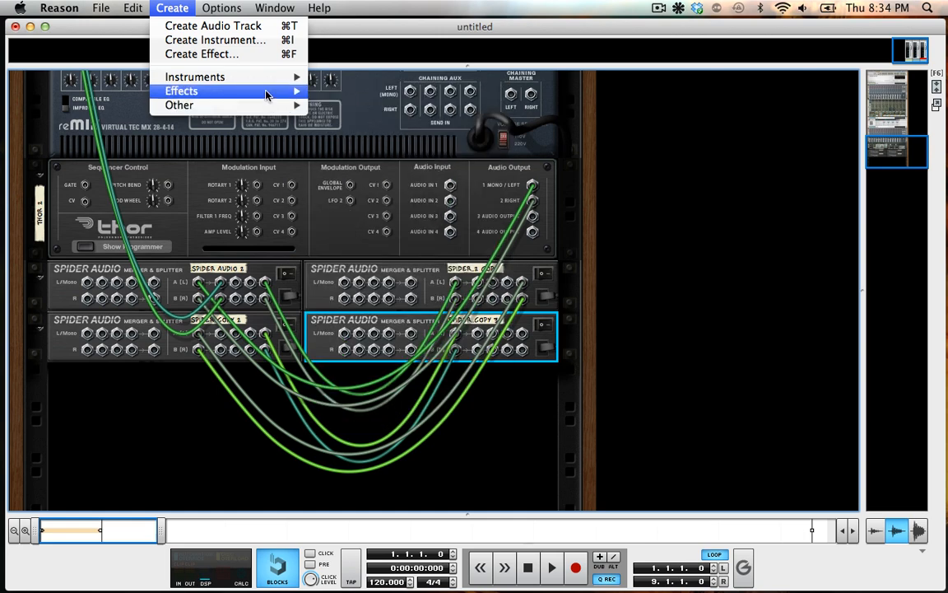
{"action": "left_click", "coordinate": [374, 185]}
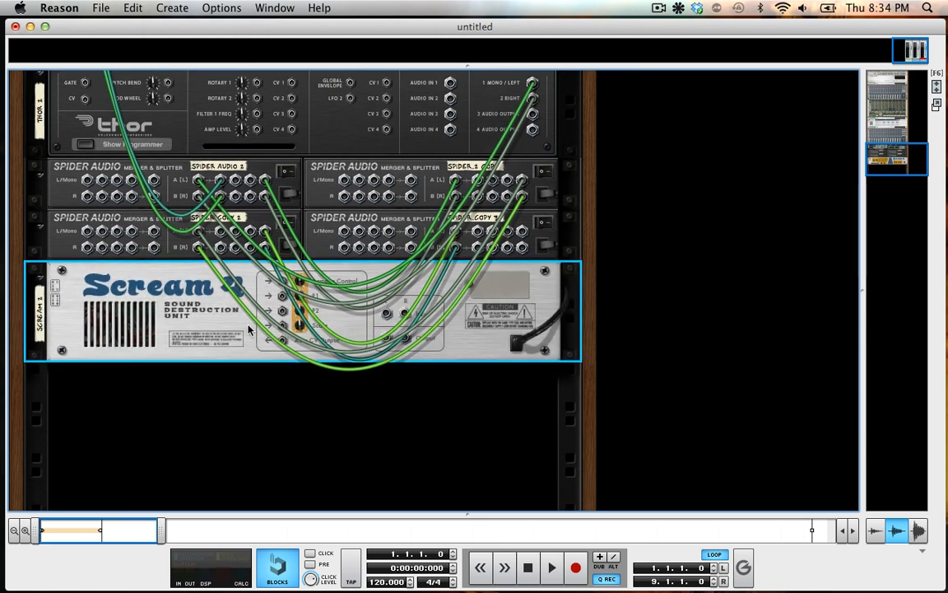
Add an uncabled MClass Equalizer beneath the Scream 4.
{"action": "left_click", "coordinate": [172, 7]}
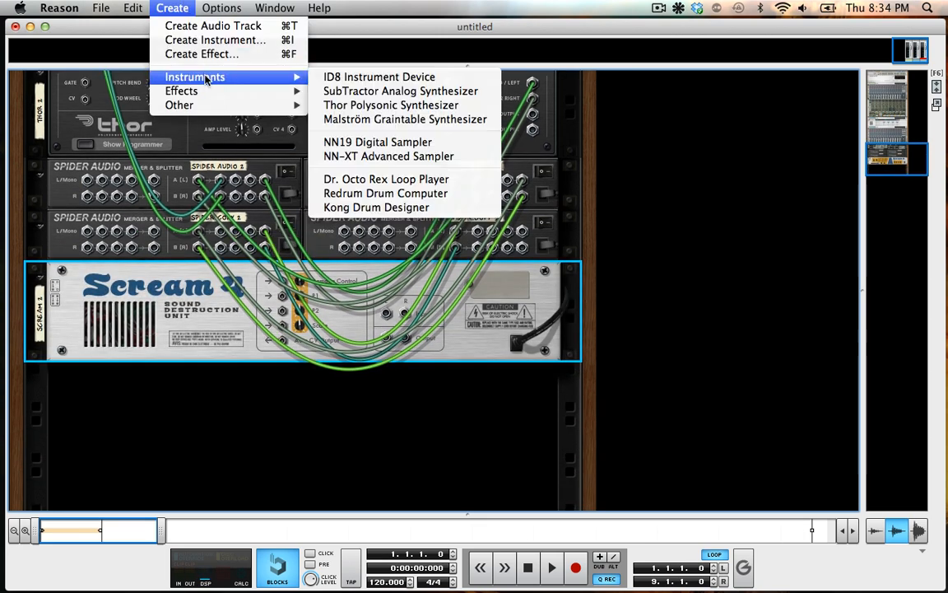
{"action": "mouse_move", "coordinate": [208, 91]}
{"action": "left_click", "coordinate": [366, 91]}
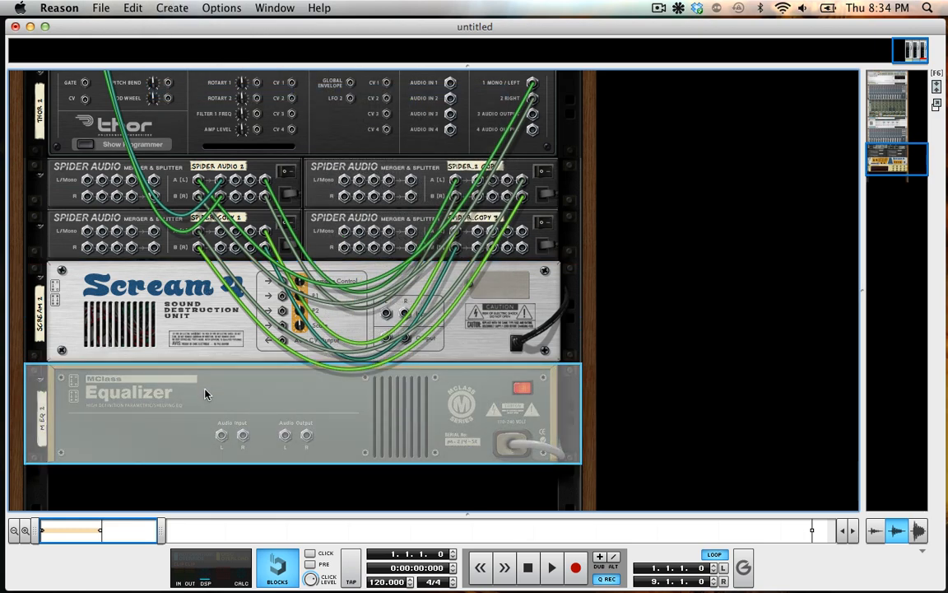
Add an RV7000 Advanced Reverb beneath the Equalizer and feed its audio input from the Equalizer's stereo output.
{"action": "left_click", "coordinate": [173, 8]}
{"action": "mouse_move", "coordinate": [172, 91]}
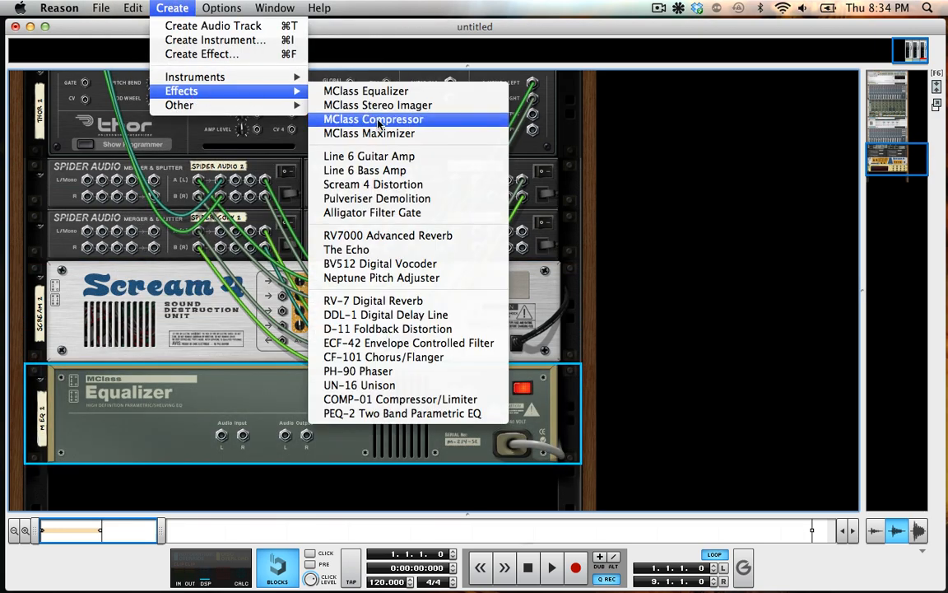
{"action": "left_click", "coordinate": [347, 236]}
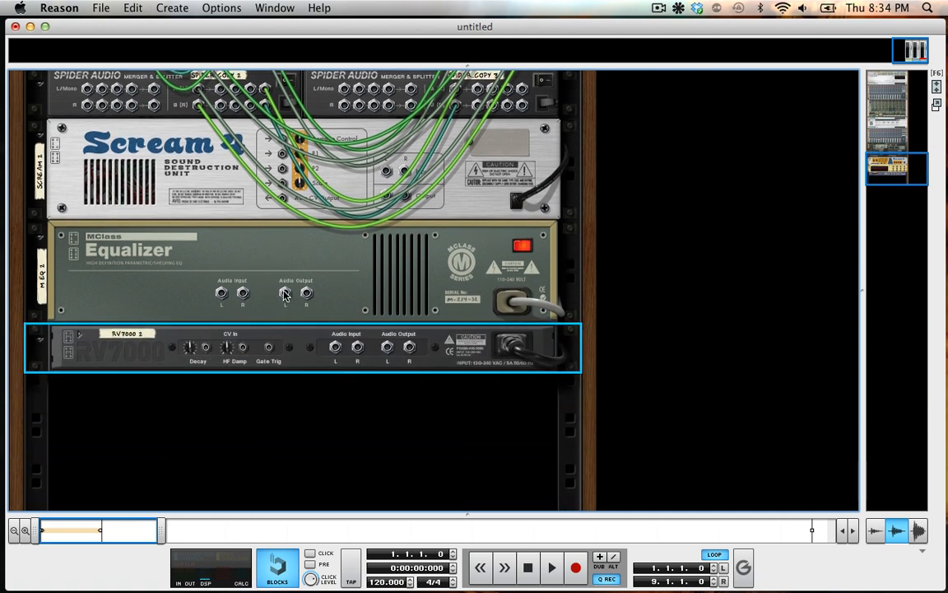
{"action": "left_click_drag", "start_coordinate": [285, 294], "coordinate": [335, 346]}
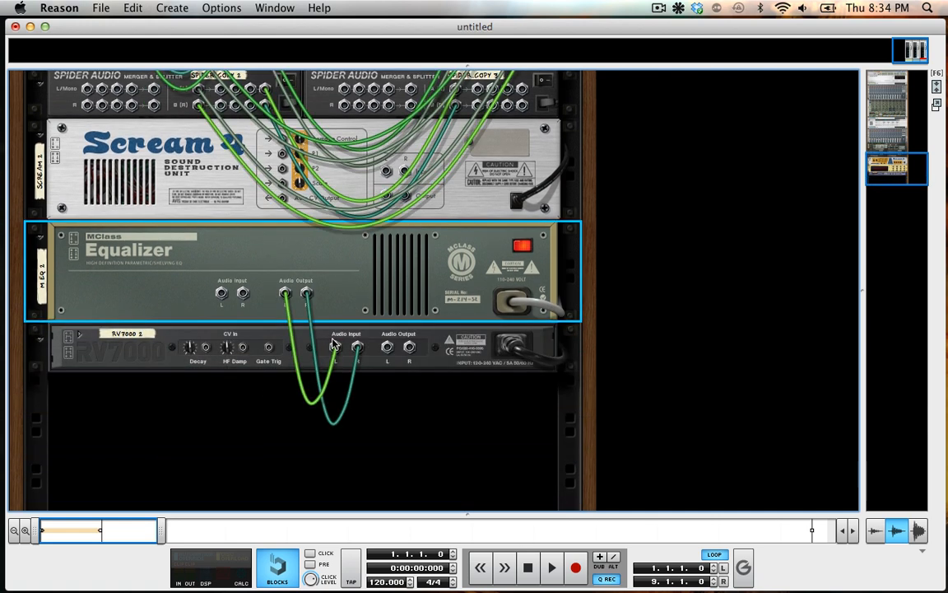
Add an uncabled The Echo device beneath the RV7000.
{"action": "left_click", "coordinate": [287, 356]}
{"action": "left_click", "coordinate": [174, 7]}
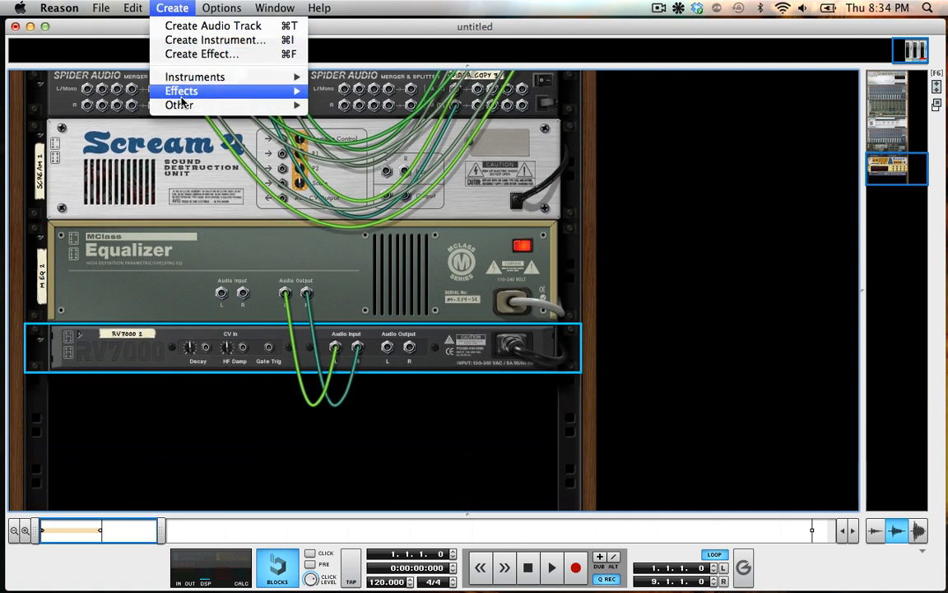
{"action": "mouse_move", "coordinate": [183, 107]}
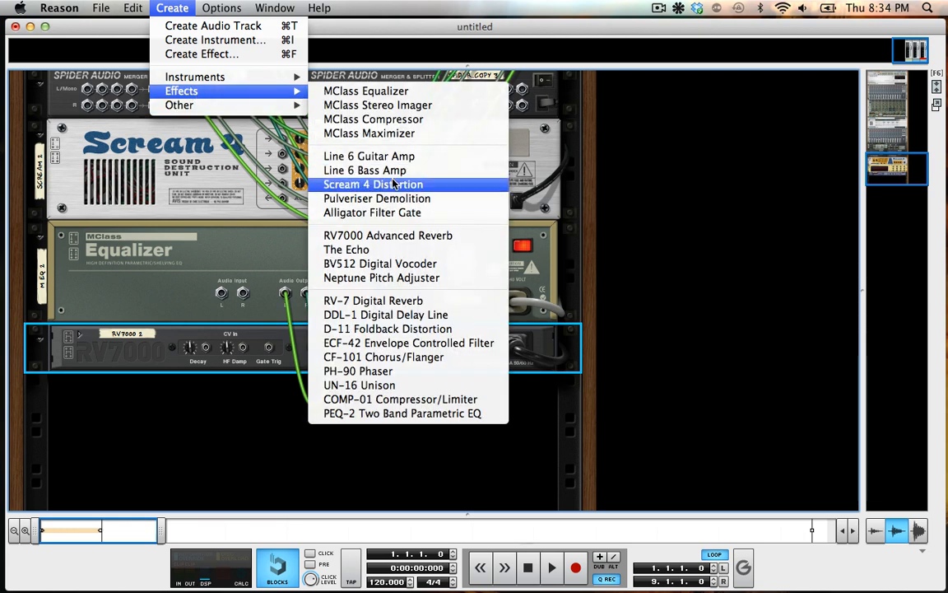
{"action": "left_click", "coordinate": [403, 251]}
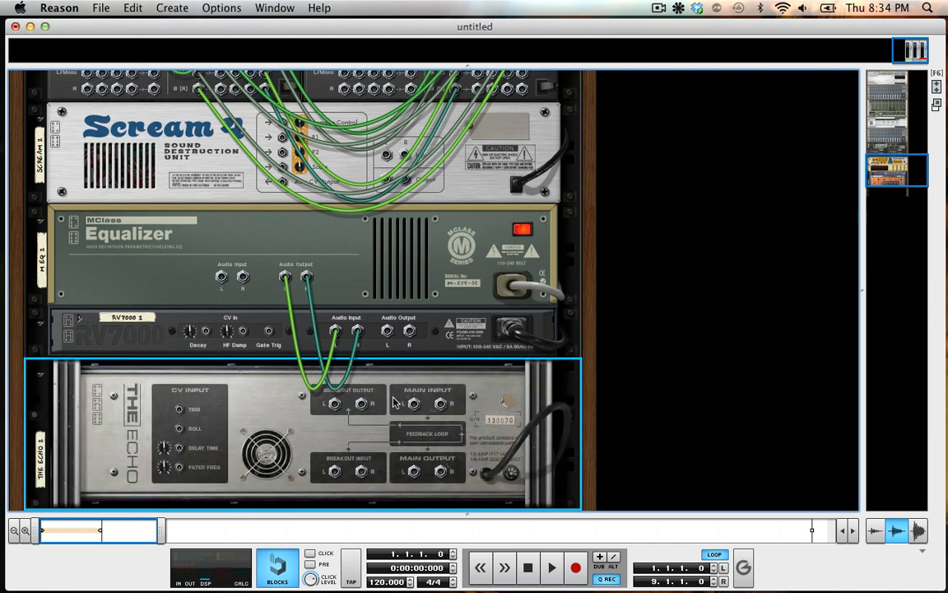
Feed the Scream 4 from the first Spider's second split output and connect its output to Mixer 3 channel 2.
{"action": "scroll", "coordinate": [354, 392], "scroll_direction": "up", "scroll_amount": 5}
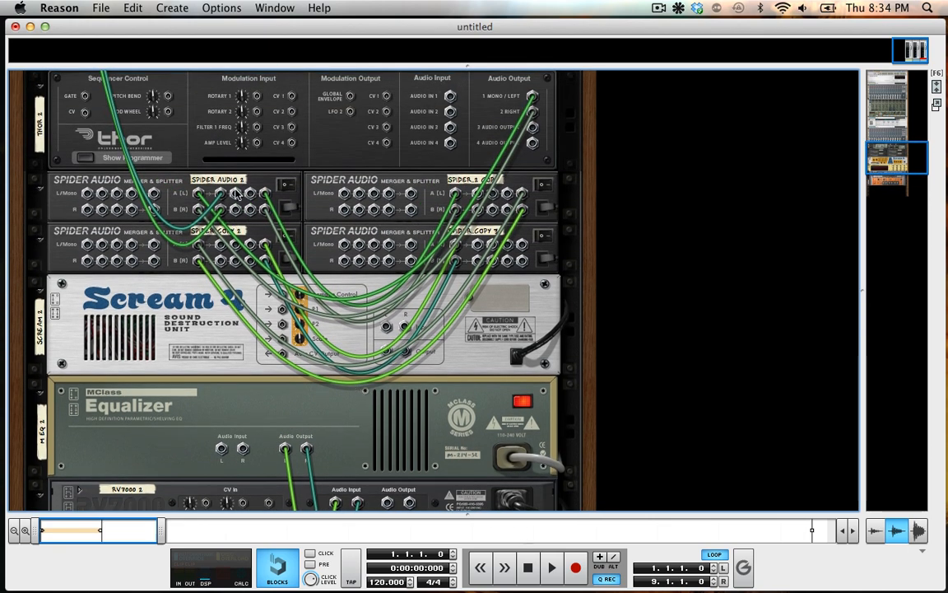
{"action": "left_click_drag", "start_coordinate": [237, 194], "coordinate": [73, 138]}
{"action": "scroll", "coordinate": [221, 331], "scroll_direction": "up", "scroll_amount": 8}
{"action": "scroll", "coordinate": [255, 175], "scroll_direction": "down", "scroll_amount": 8}
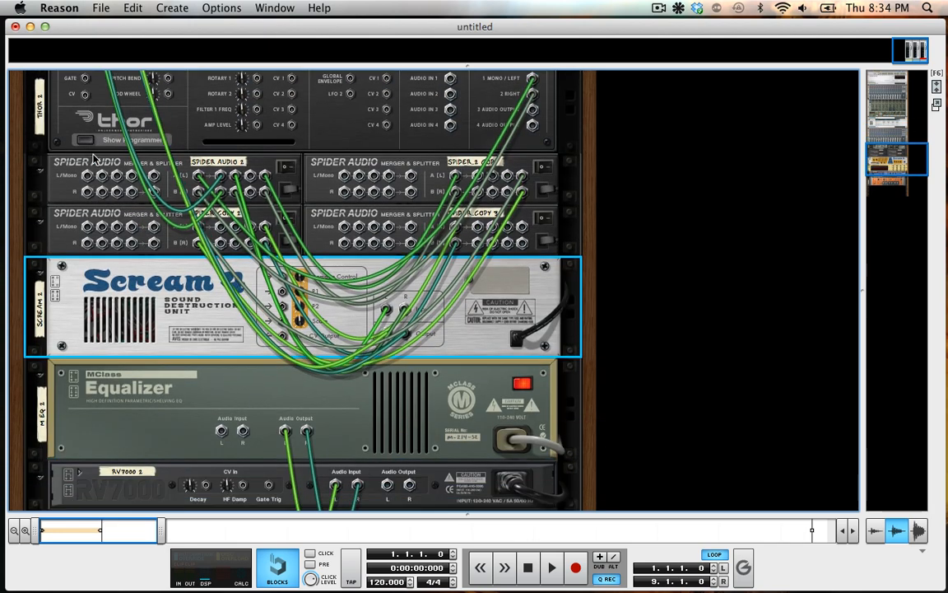
Feed the MClass Equalizer from the first Spider's third split output and connect the RV7000's output to Mixer 3 channel 3.
{"action": "left_click_drag", "start_coordinate": [252, 174], "coordinate": [221, 306]}
{"action": "scroll", "coordinate": [250, 286], "scroll_direction": "down", "scroll_amount": 4}
{"action": "left_click_drag", "start_coordinate": [388, 360], "coordinate": [93, 181]}
{"action": "scroll", "coordinate": [155, 321], "scroll_direction": "up", "scroll_amount": 12}
{"action": "scroll", "coordinate": [202, 264], "scroll_direction": "down", "scroll_amount": 8}
{"action": "scroll", "coordinate": [202, 264], "scroll_direction": "down", "scroll_amount": 5}
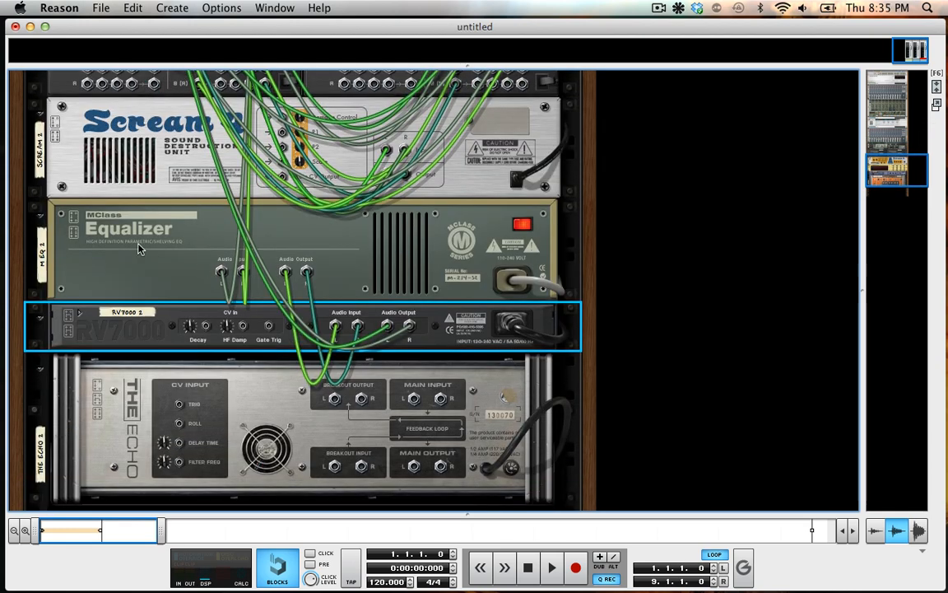
Feed The Echo's main input from the SPIDER_1 COPY splitter and connect its main output to Mixer 3 channel 4.
{"action": "scroll", "coordinate": [208, 235], "scroll_direction": "down", "scroll_amount": 4}
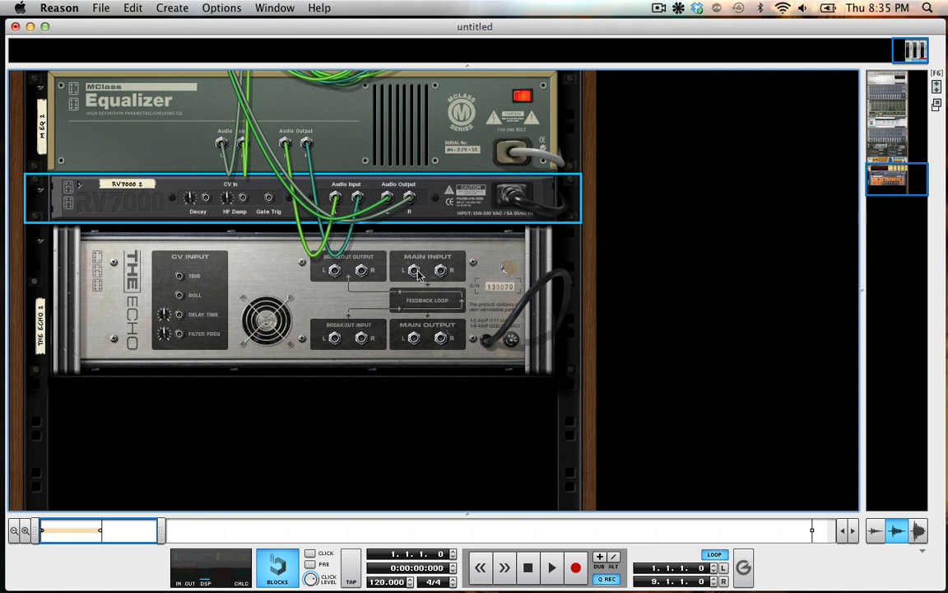
{"action": "left_click_drag", "start_coordinate": [418, 274], "coordinate": [180, 275]}
{"action": "scroll", "coordinate": [198, 278], "scroll_direction": "up", "scroll_amount": 5}
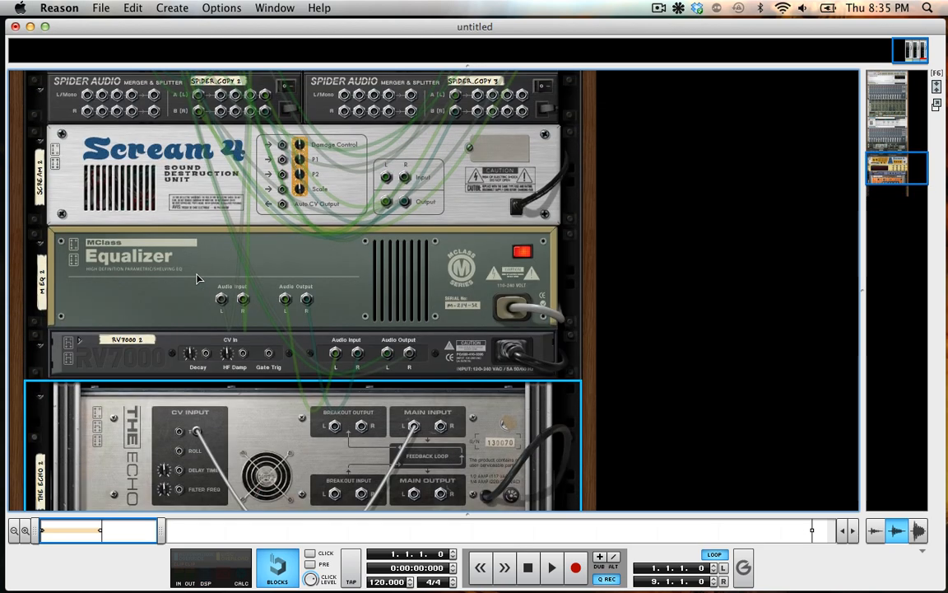
{"action": "scroll", "coordinate": [198, 277], "scroll_direction": "up", "scroll_amount": 10}
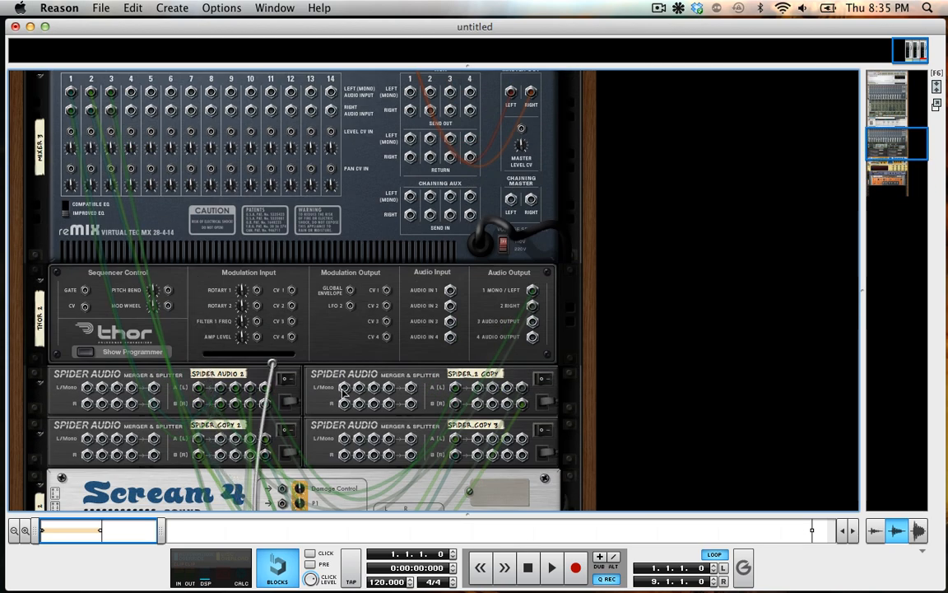
{"action": "left_click_drag", "start_coordinate": [344, 393], "coordinate": [477, 389]}
{"action": "scroll", "coordinate": [475, 389], "scroll_direction": "down", "scroll_amount": 13}
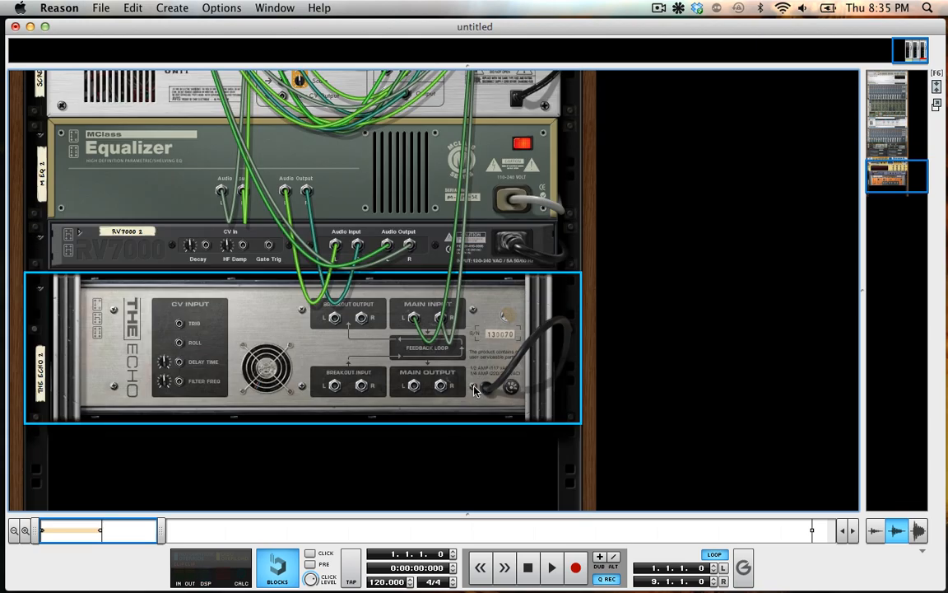
{"action": "left_click_drag", "start_coordinate": [414, 387], "coordinate": [131, 132]}
{"action": "scroll", "coordinate": [269, 388], "scroll_direction": "up", "scroll_amount": 13}
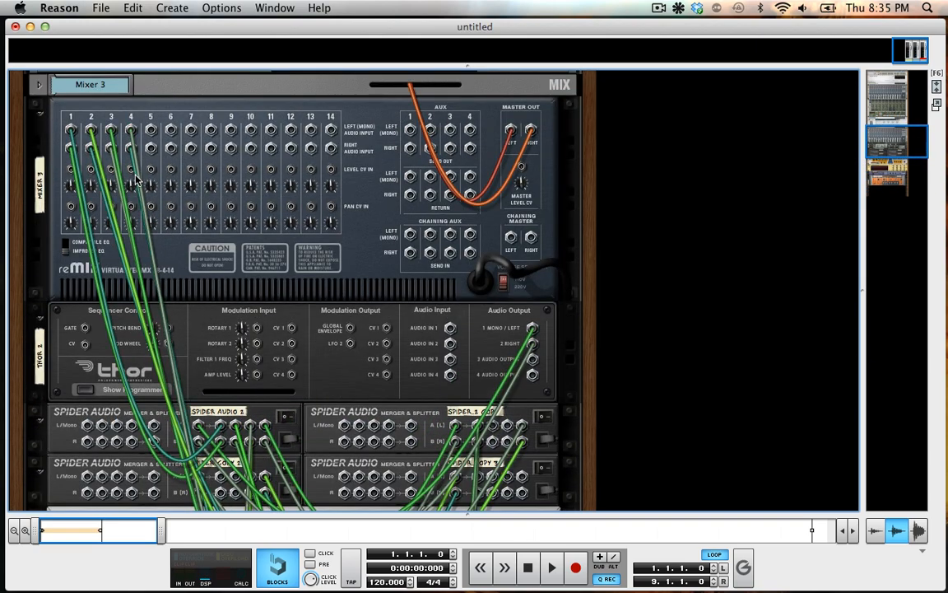
Add an uncabled MClass Maximizer directly beneath Mixer 3.
{"action": "key", "text": "Tab"}
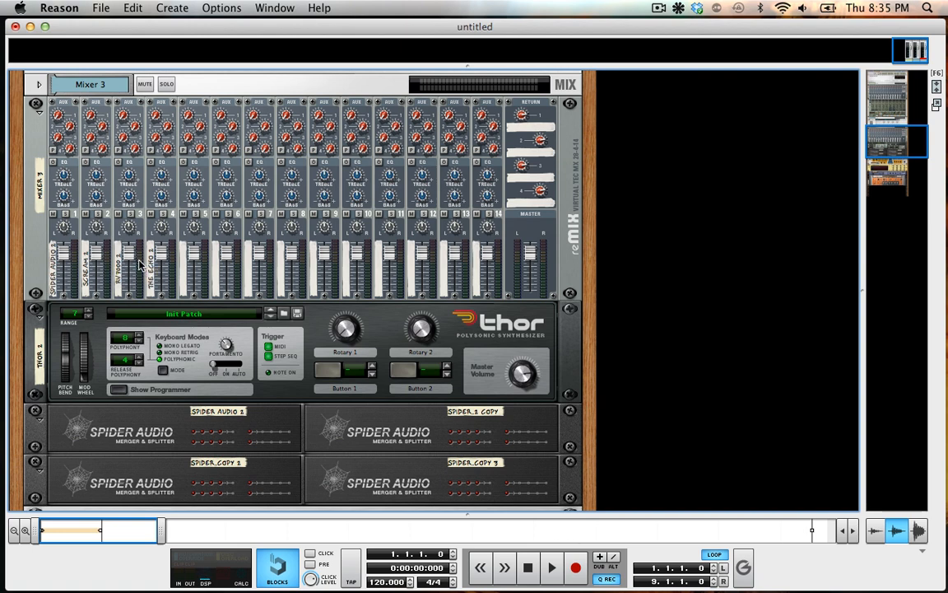
{"action": "left_click", "coordinate": [42, 133]}
{"action": "left_click", "coordinate": [172, 7]}
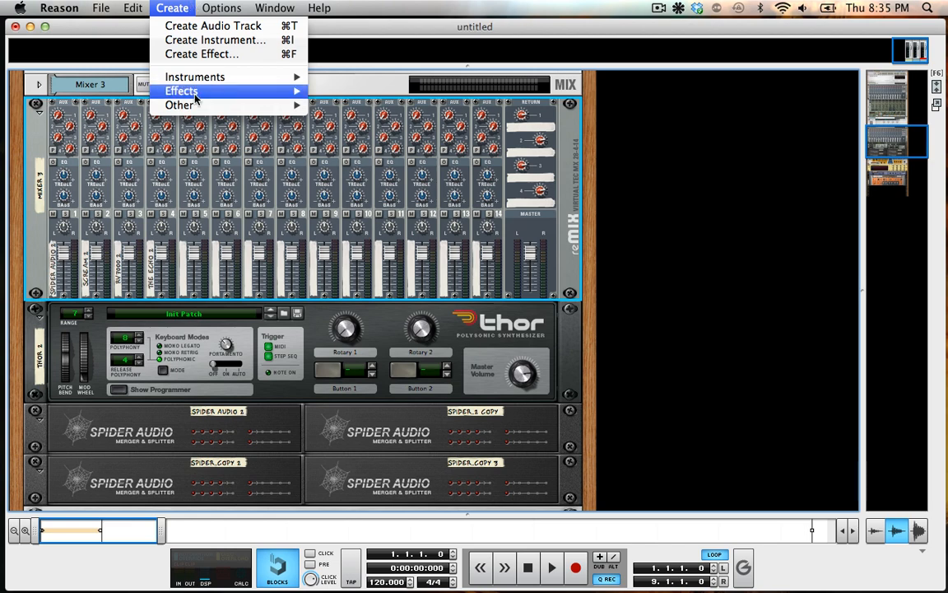
{"action": "mouse_move", "coordinate": [216, 109]}
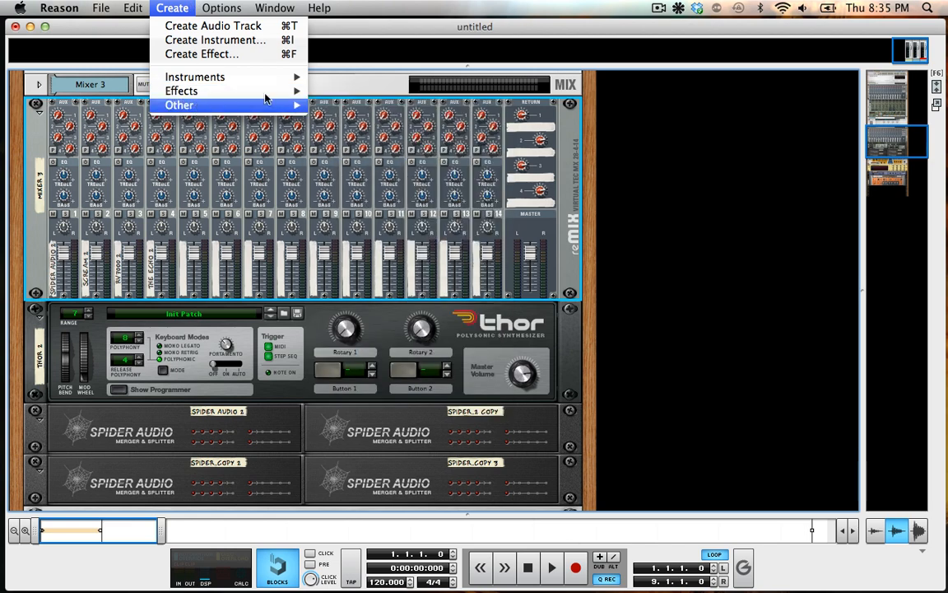
{"action": "mouse_move", "coordinate": [237, 89]}
{"action": "left_click", "coordinate": [351, 132]}
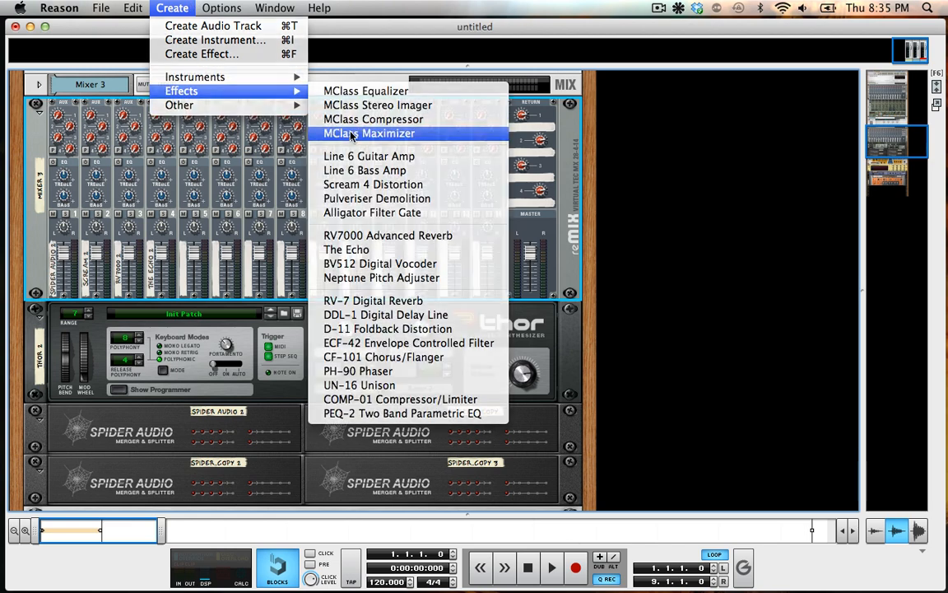
{"action": "left_click_drag", "start_coordinate": [140, 292], "coordinate": [107, 322]}
Insert the Maximizer between Mixer 3's master output and its mix channel by rerouting the stereo cables through it.
{"action": "key", "text": "Tab"}
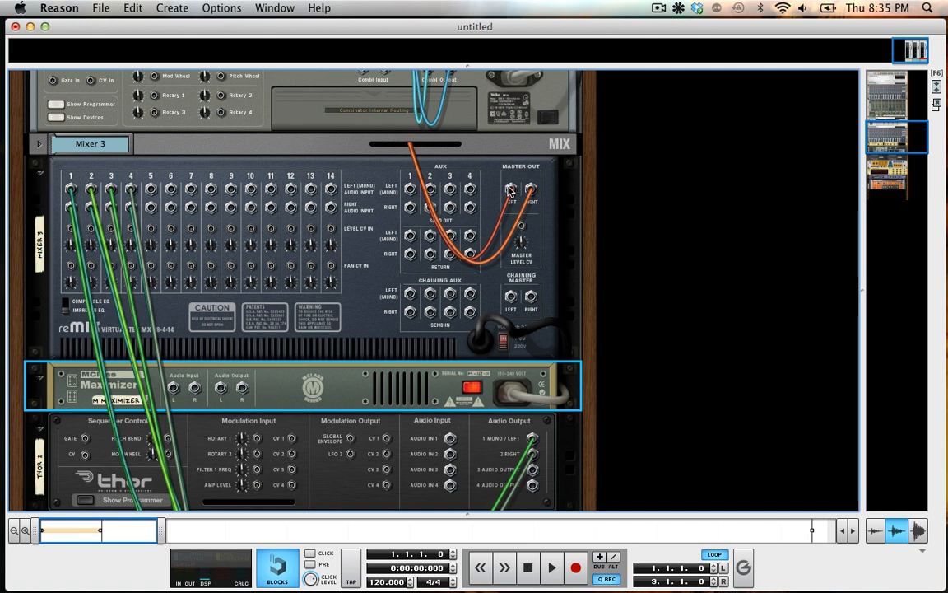
{"action": "left_click_drag", "start_coordinate": [511, 191], "coordinate": [221, 387]}
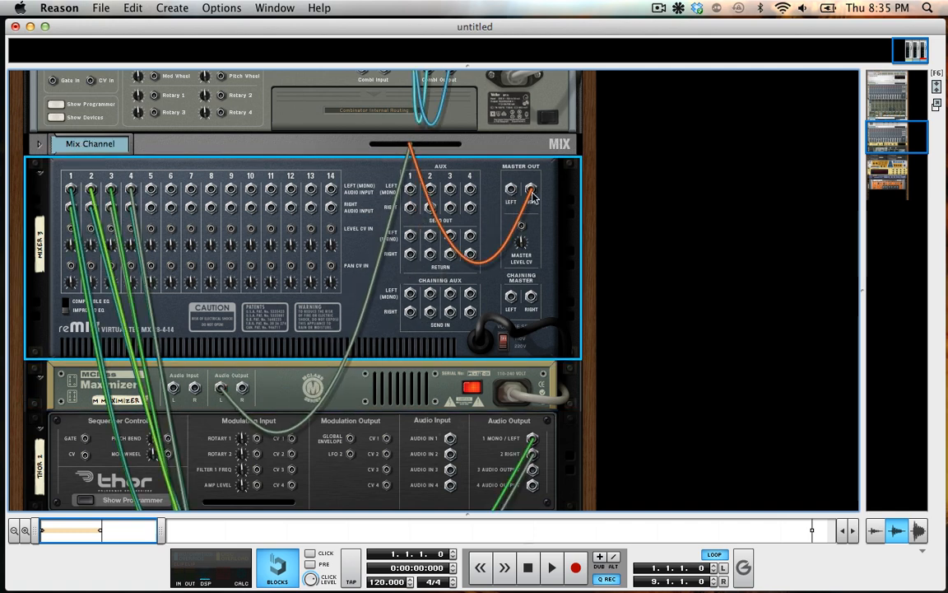
{"action": "left_click_drag", "start_coordinate": [531, 192], "coordinate": [511, 190]}
Move the Maximizer above Mixer 3 and enable its 4 ms Look Ahead.
{"action": "left_click_drag", "start_coordinate": [390, 395], "coordinate": [390, 177]}
{"action": "key", "text": "Tab"}
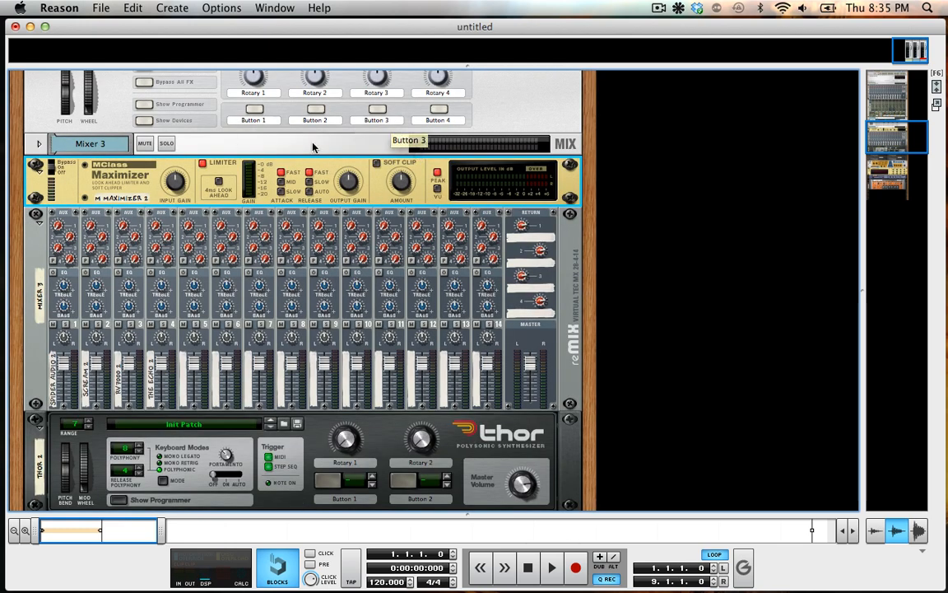
{"action": "left_click", "coordinate": [218, 181]}
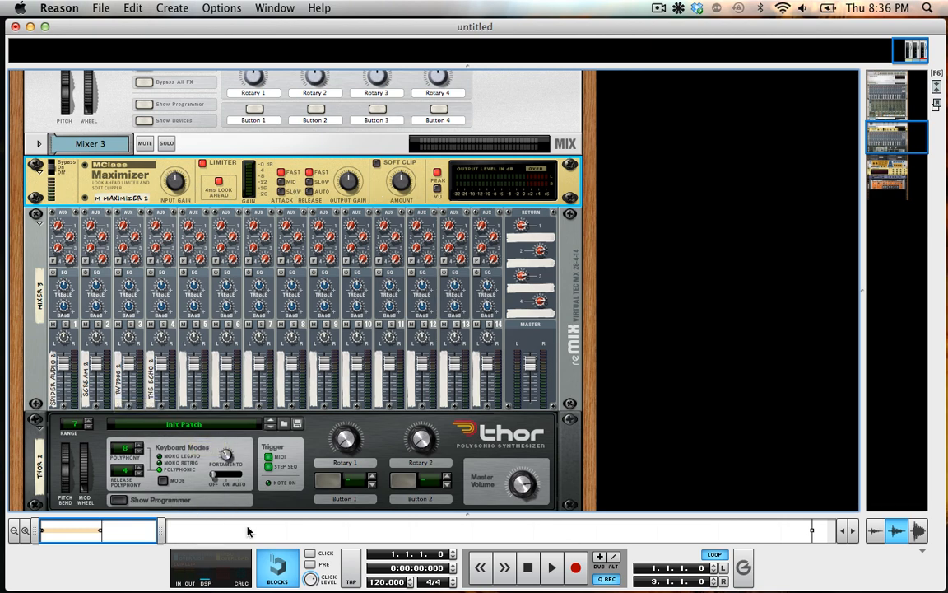
Select every device from the Maximizer down to The Echo and combine them into a new Combinator.
{"action": "scroll", "coordinate": [271, 385], "scroll_direction": "down", "scroll_amount": 15}
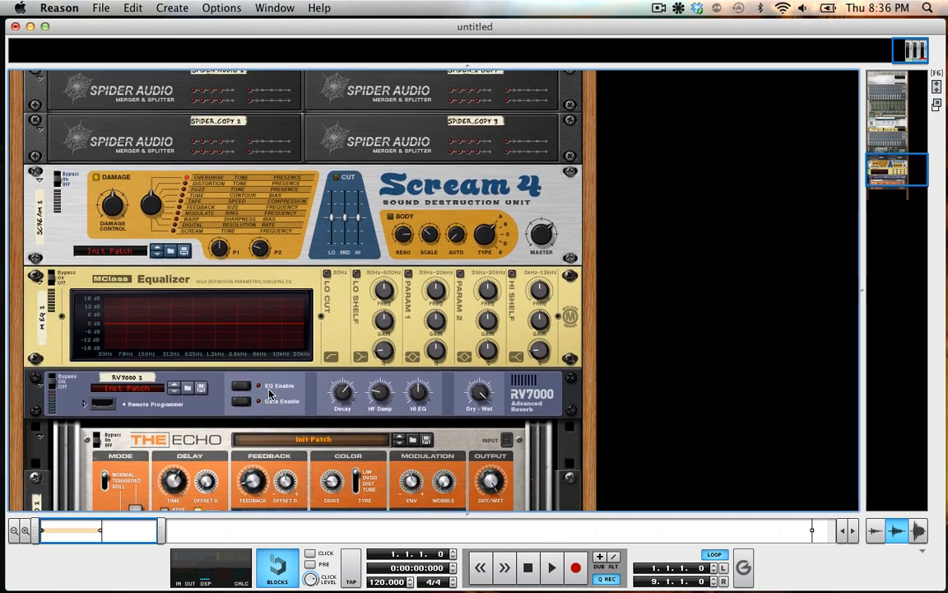
{"action": "scroll", "coordinate": [269, 393], "scroll_direction": "up", "scroll_amount": 5}
{"action": "scroll", "coordinate": [253, 410], "scroll_direction": "down", "scroll_amount": 7}
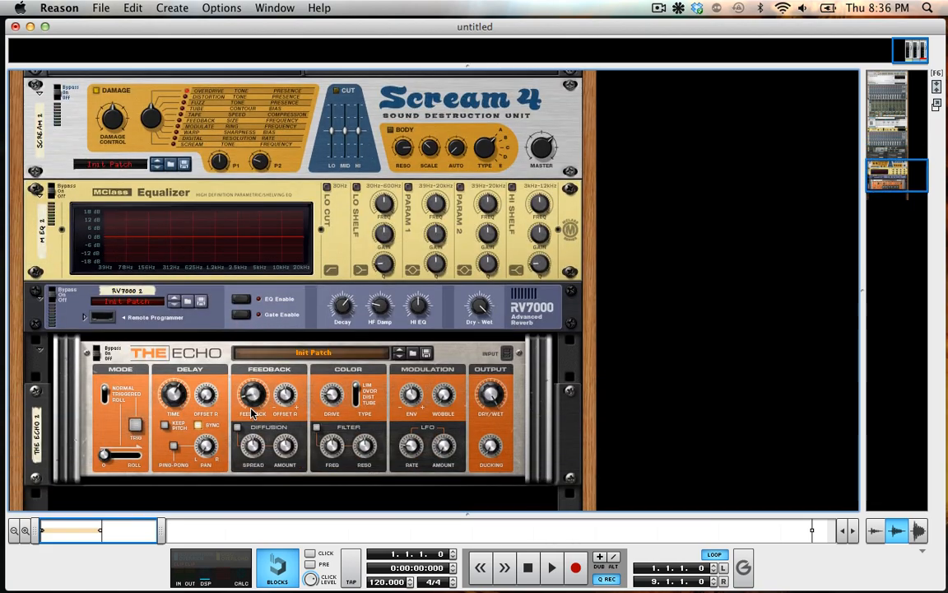
{"action": "scroll", "coordinate": [253, 413], "scroll_direction": "up", "scroll_amount": 10}
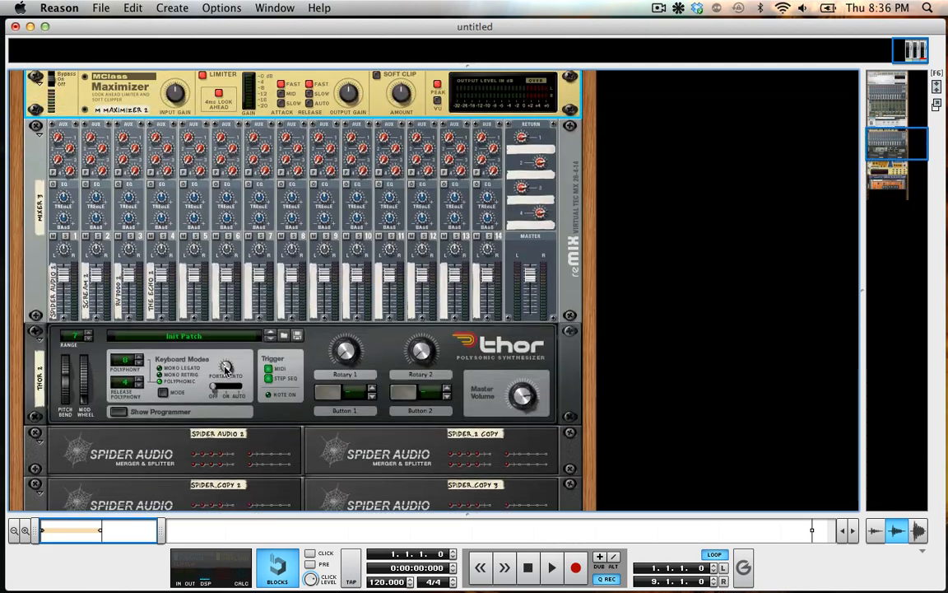
{"action": "scroll", "coordinate": [225, 369], "scroll_direction": "up", "scroll_amount": 4}
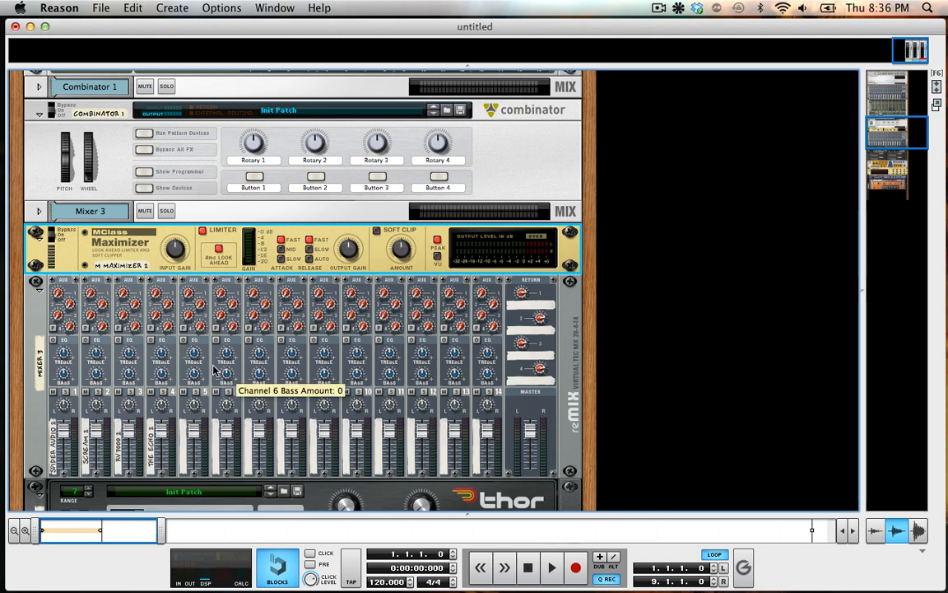
{"action": "scroll", "coordinate": [118, 267], "scroll_direction": "down", "scroll_amount": 10}
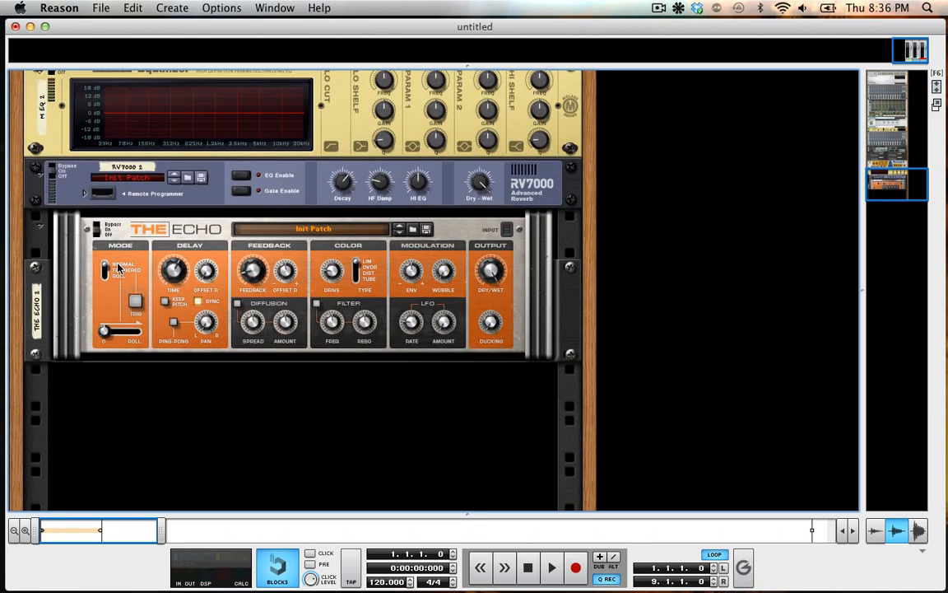
{"action": "scroll", "coordinate": [118, 299], "scroll_direction": "up", "scroll_amount": 10}
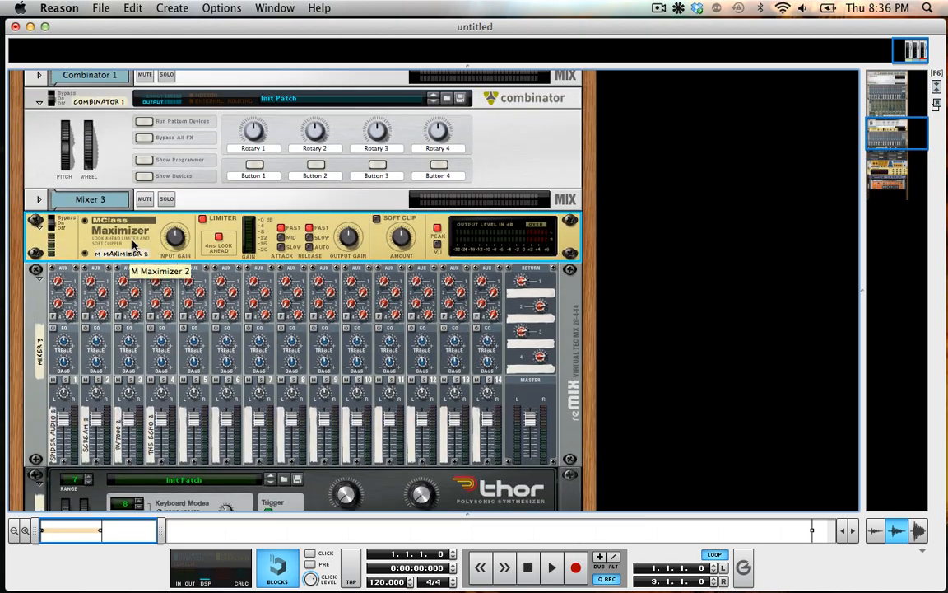
{"action": "scroll", "coordinate": [149, 246], "scroll_direction": "down", "scroll_amount": 10}
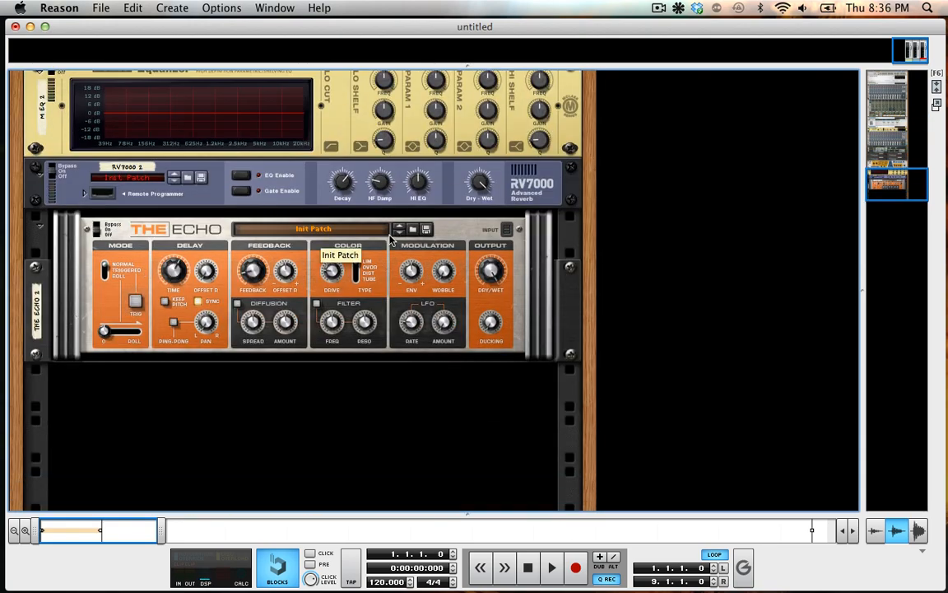
{"action": "left_click", "coordinate": [515, 320], "text": "shift"}
{"action": "right_click", "coordinate": [517, 320]}
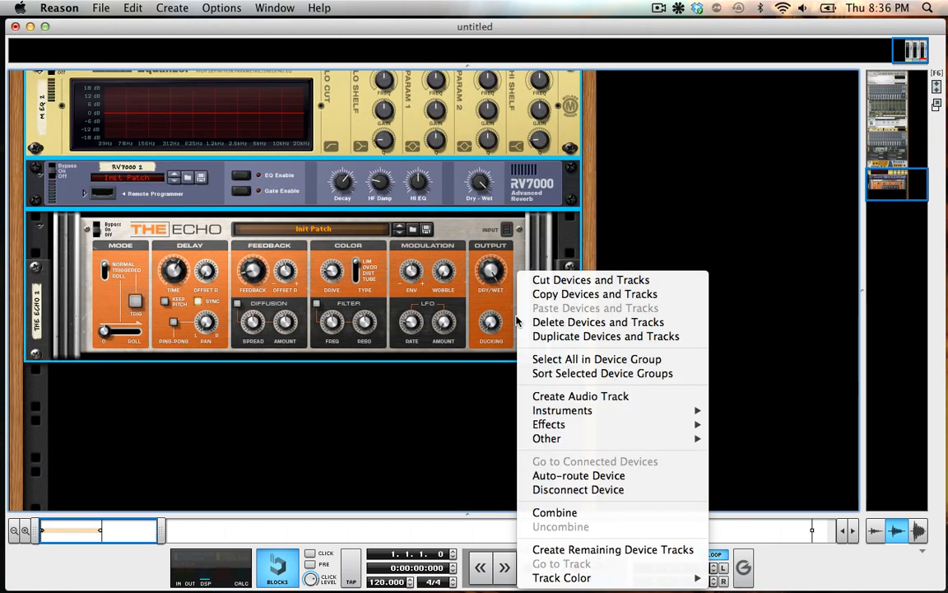
{"action": "left_click", "coordinate": [547, 512]}
Hide the new Combinator's internal devices and show them again.
{"action": "scroll", "coordinate": [268, 322], "scroll_direction": "up", "scroll_amount": 10}
{"action": "scroll", "coordinate": [268, 322], "scroll_direction": "up", "scroll_amount": 4}
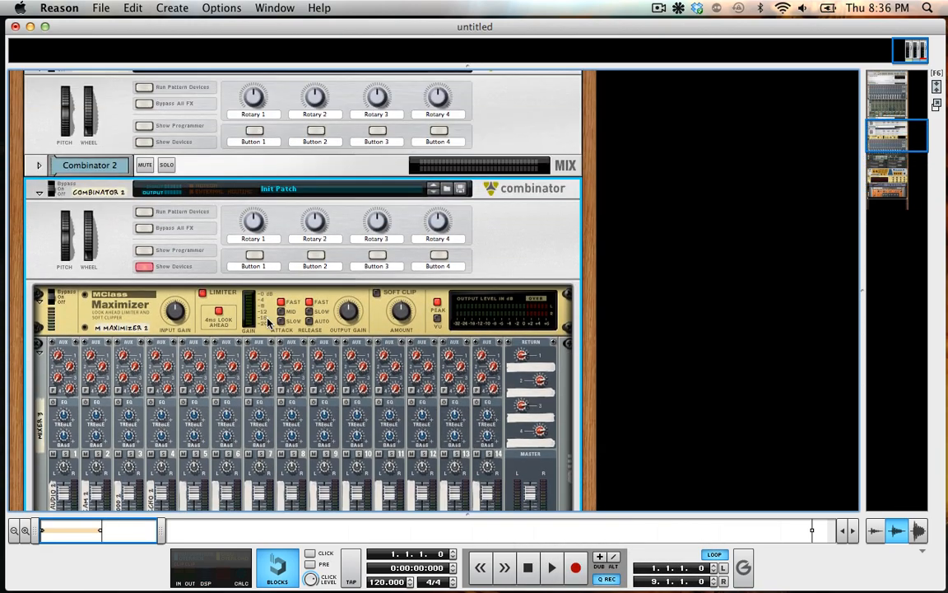
{"action": "left_click", "coordinate": [144, 266]}
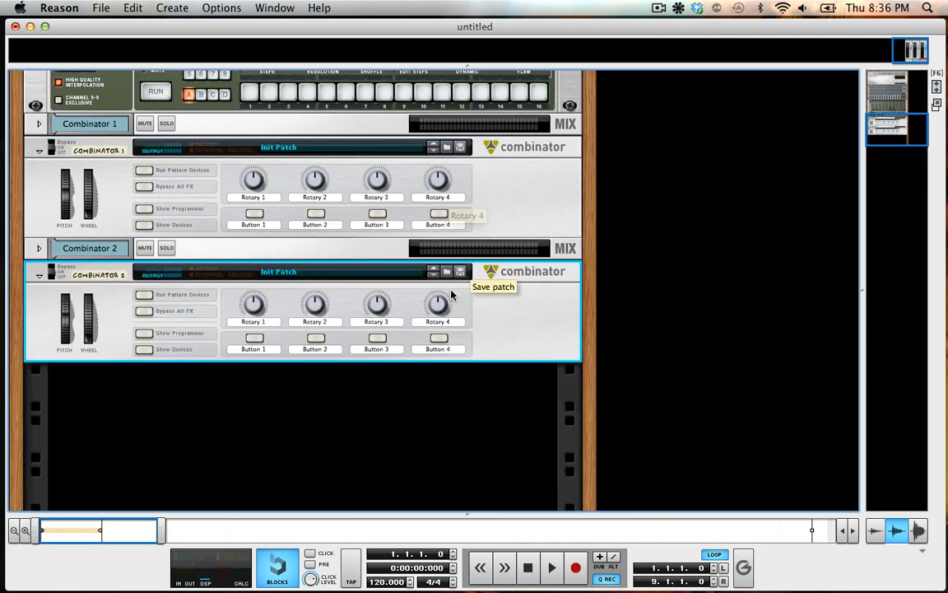
{"action": "left_click", "coordinate": [144, 349]}
{"action": "scroll", "coordinate": [124, 329], "scroll_direction": "down", "scroll_amount": 10}
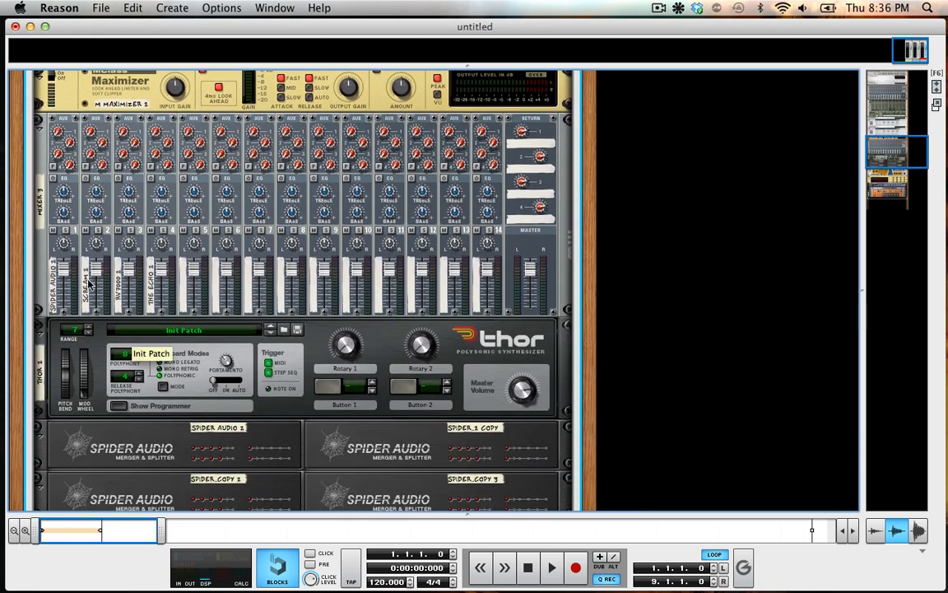
{"action": "left_click_drag", "start_coordinate": [66, 270], "coordinate": [161, 288]}
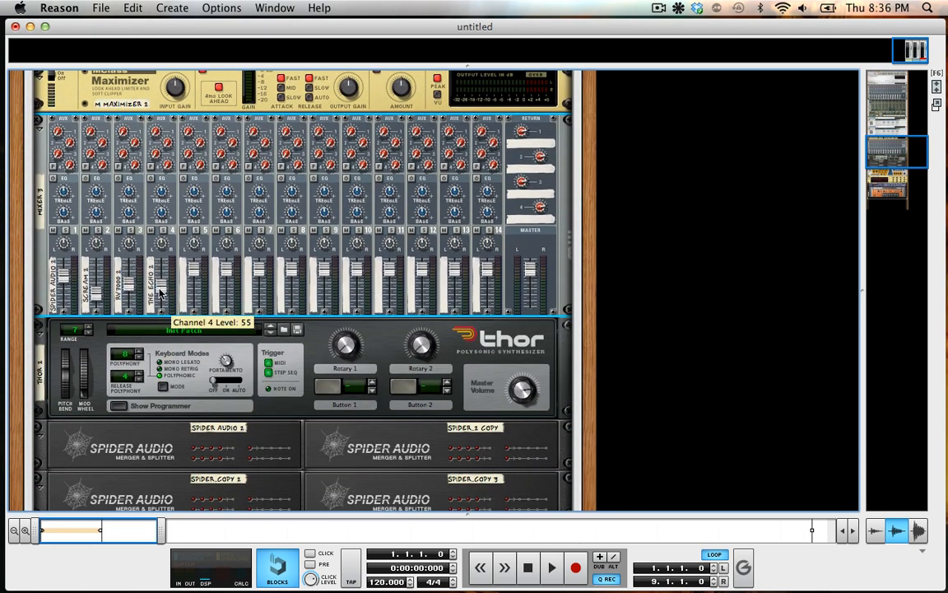
Open Thor's programmer, change oscillator 1 to Wavetable and bypass Filter 1.
{"action": "left_click", "coordinate": [114, 404]}
{"action": "scroll", "coordinate": [113, 395], "scroll_direction": "down", "scroll_amount": 10}
{"action": "left_click", "coordinate": [82, 115]}
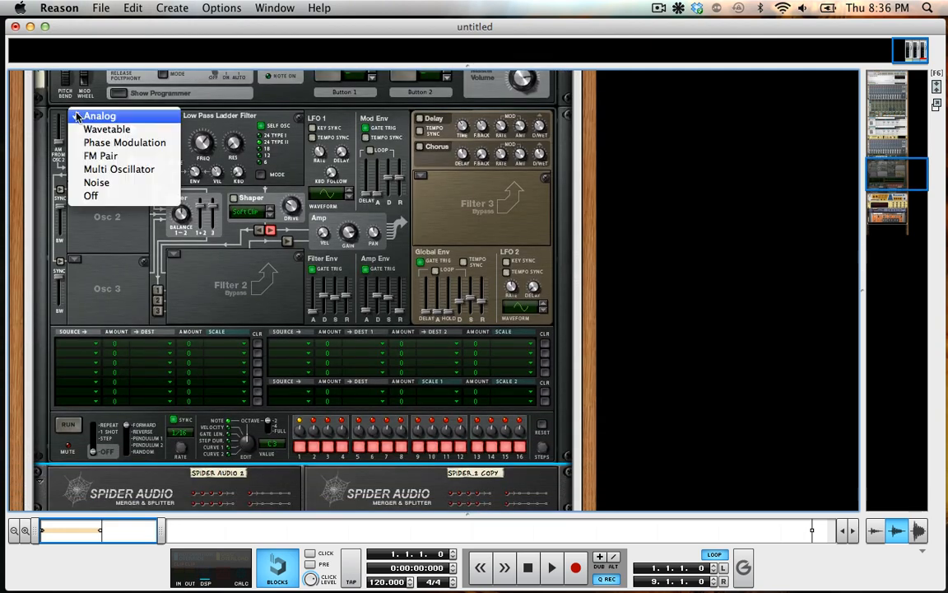
{"action": "left_click", "coordinate": [115, 131]}
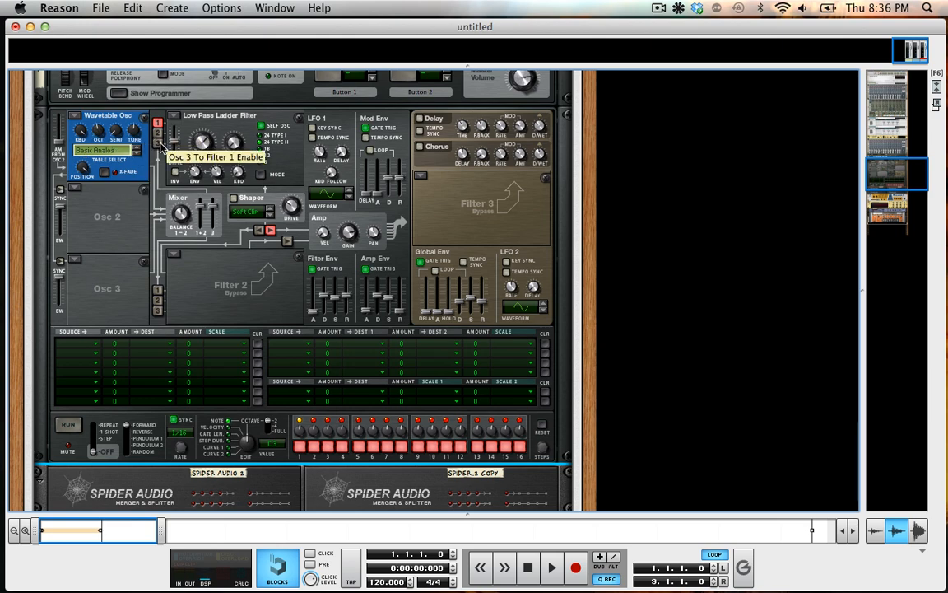
{"action": "left_click", "coordinate": [173, 116]}
{"action": "left_click", "coordinate": [201, 159]}
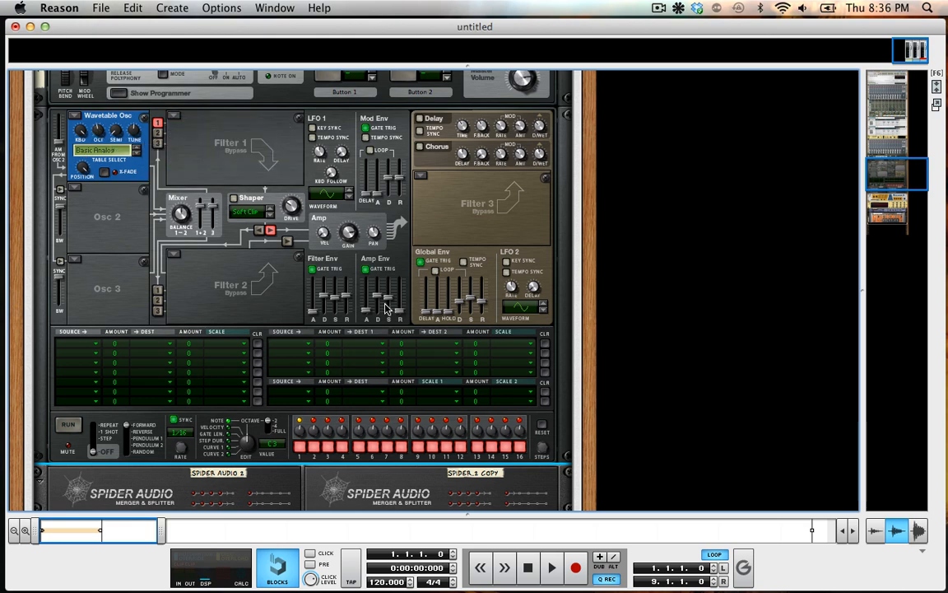
Adjust the P2 parameter of the Scream 4.
{"action": "scroll", "coordinate": [253, 435], "scroll_direction": "down", "scroll_amount": 10}
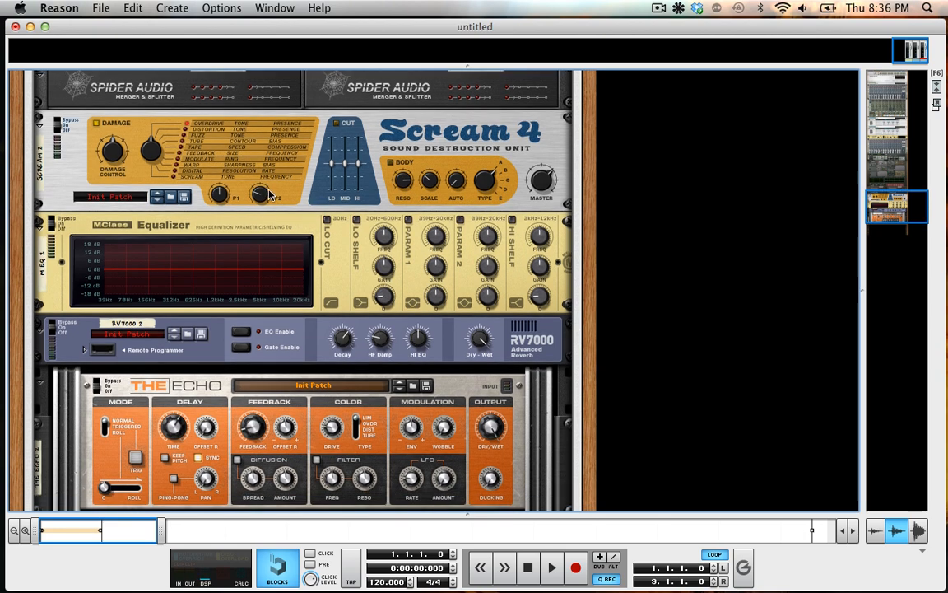
{"action": "left_click", "coordinate": [269, 194]}
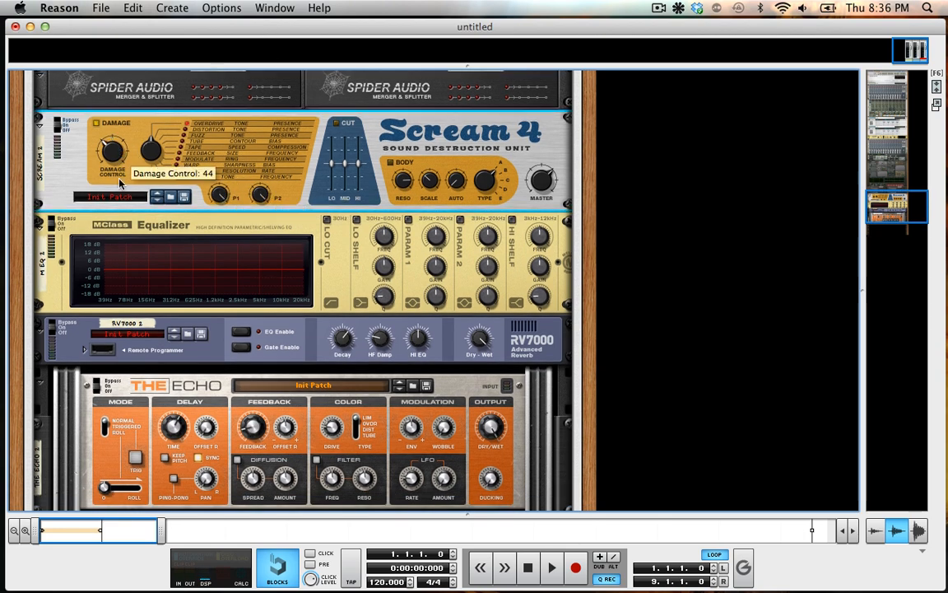
{"action": "scroll", "coordinate": [119, 255], "scroll_direction": "down", "scroll_amount": 5}
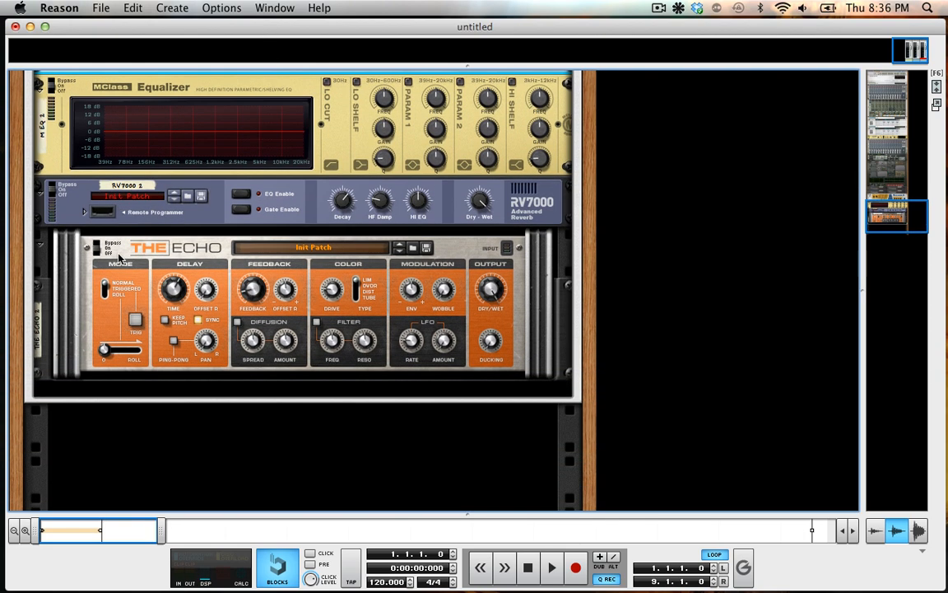